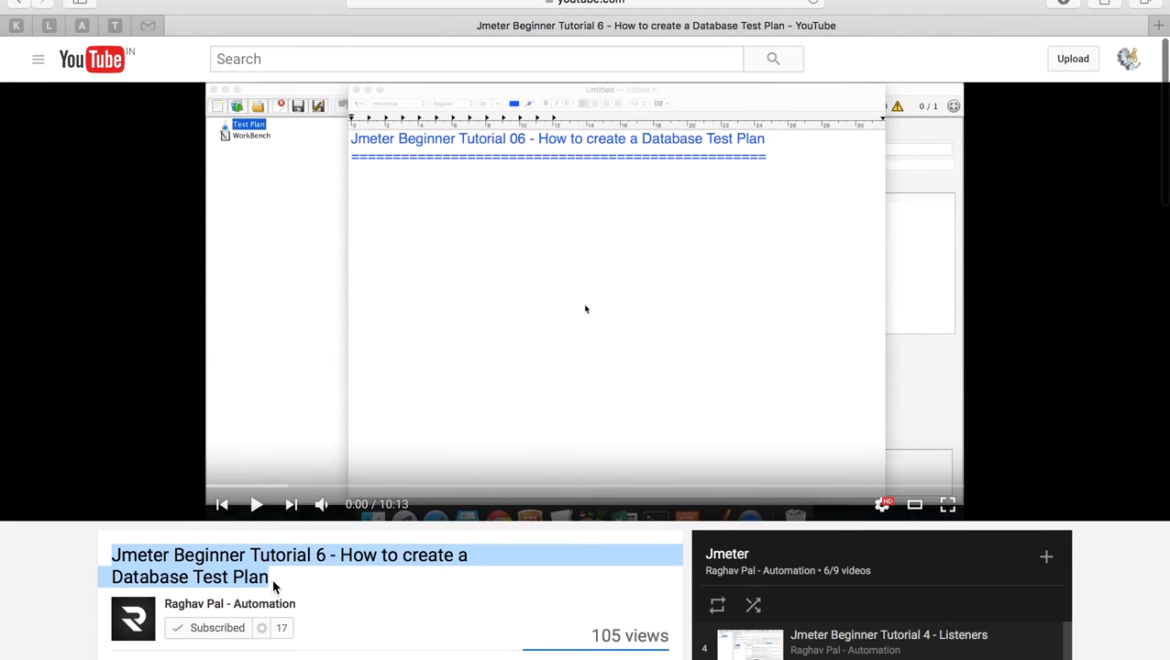
Read the viewer comment under the Database Test Plan video about asserting SQL results
left_click(280, 585)
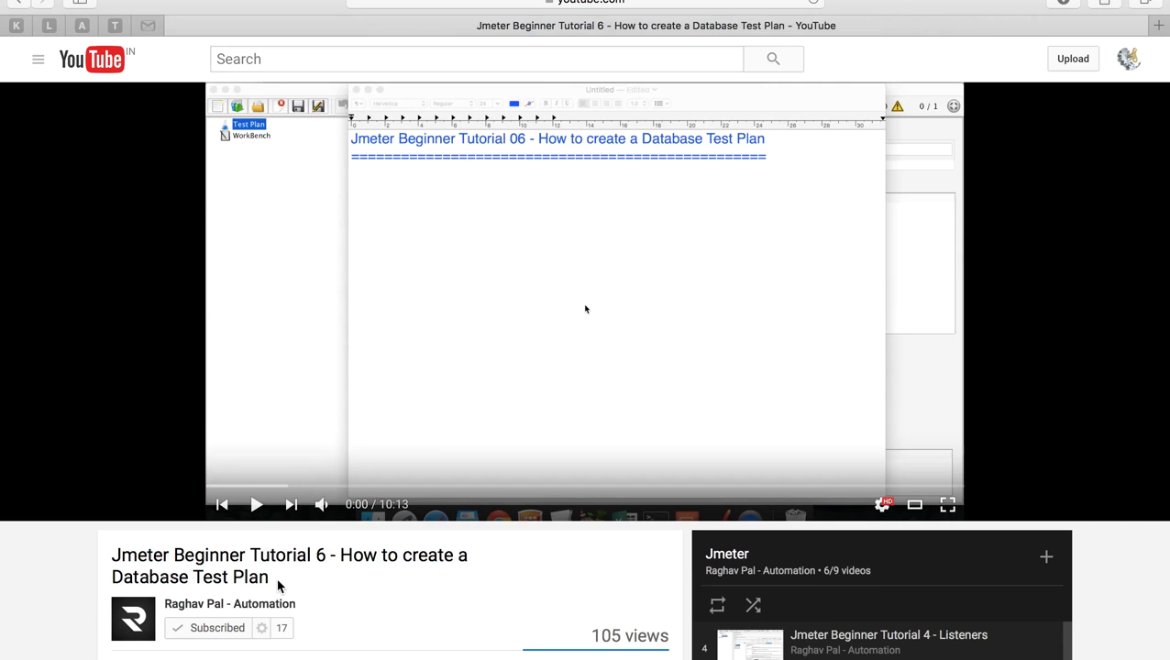
scroll(305, 564, "down", 10)
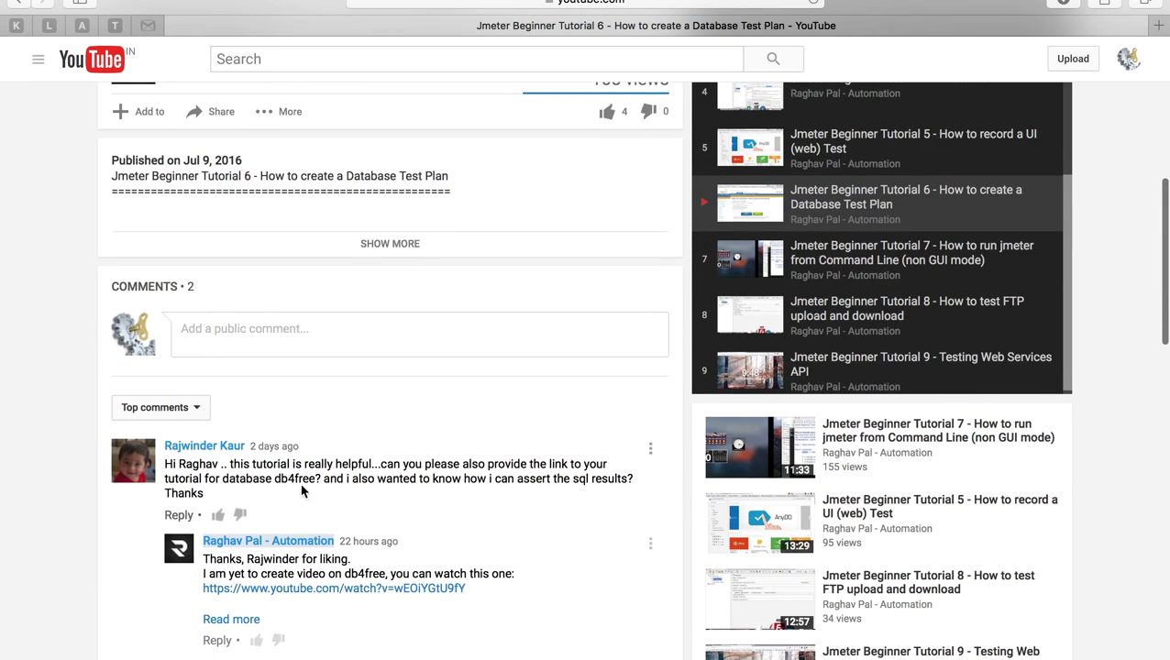
left_click(347, 477)
left_click_drag(347, 477, 633, 478)
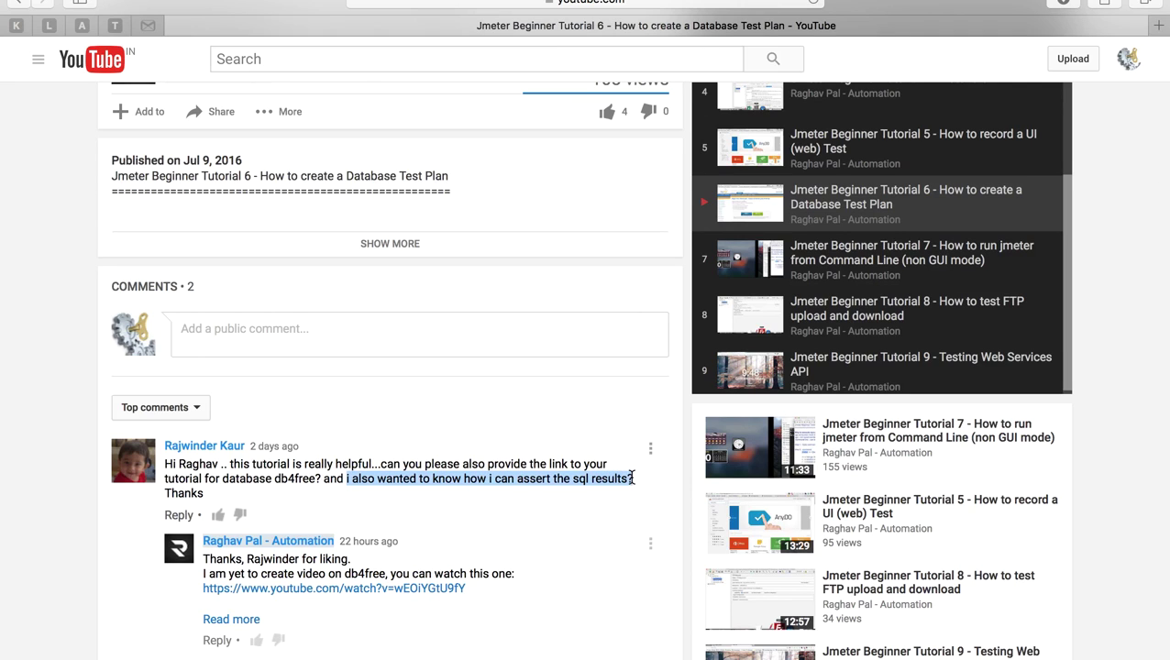
scroll(632, 478, "up", 5)
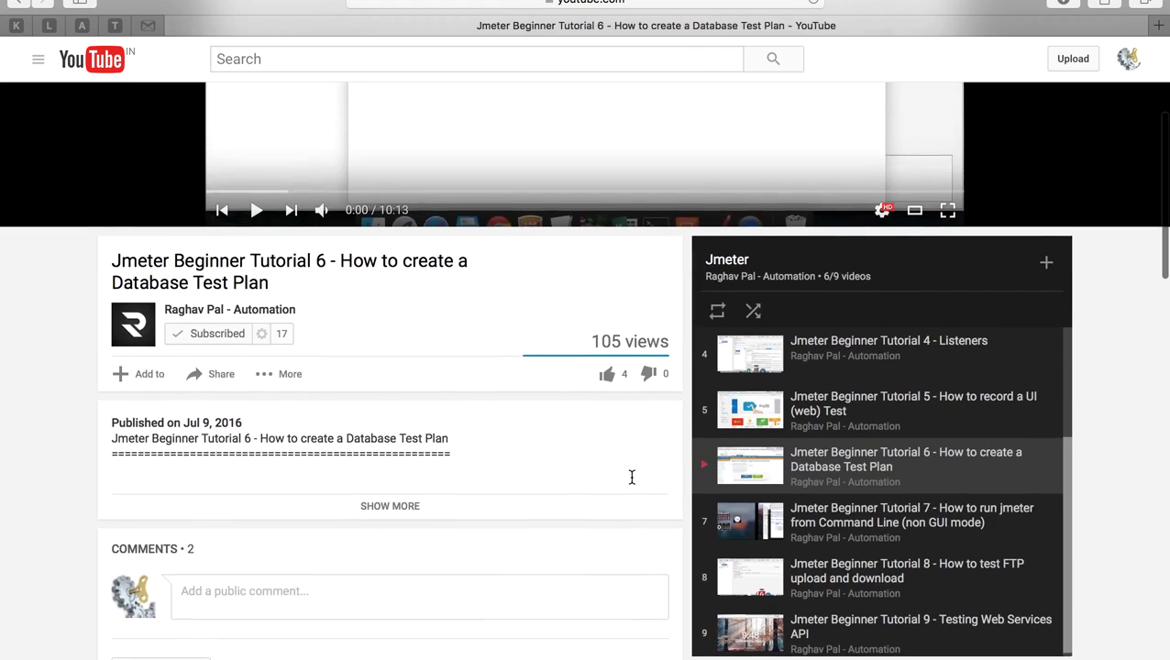
scroll(632, 483, "up", 2)
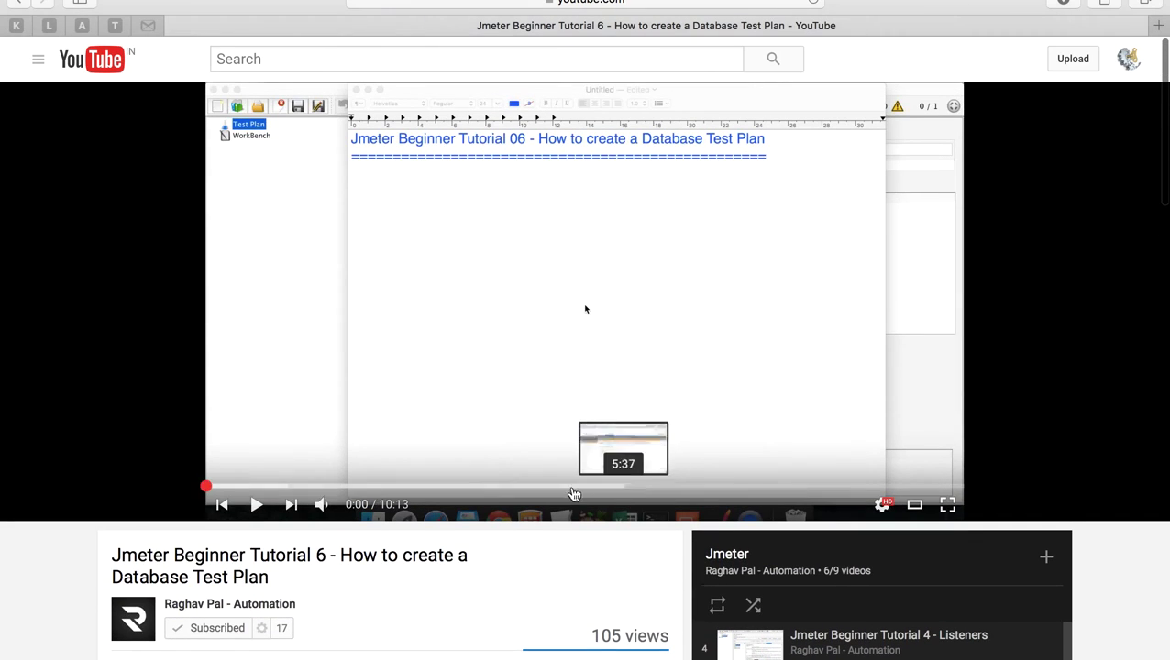
Copy the video title "Jmeter Beginner Tutorial 6 - How to create a Database Test Plan" into the TextEdit note below the heading
triple_click(142, 561)
key("super+c")
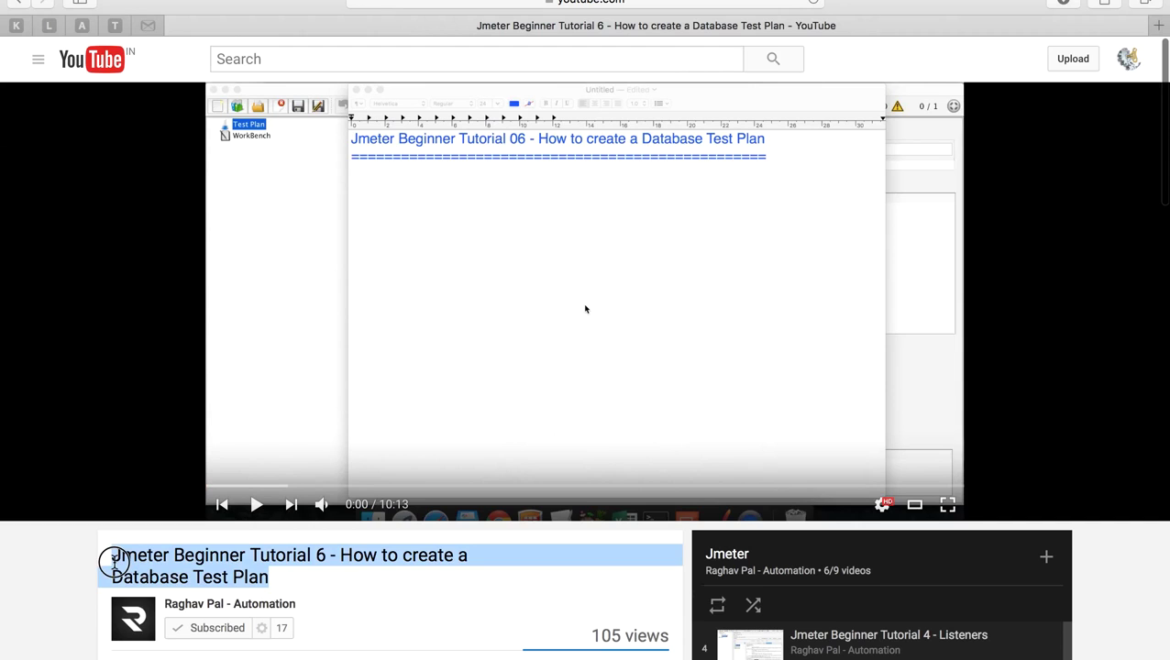
key("ctrl+Left")
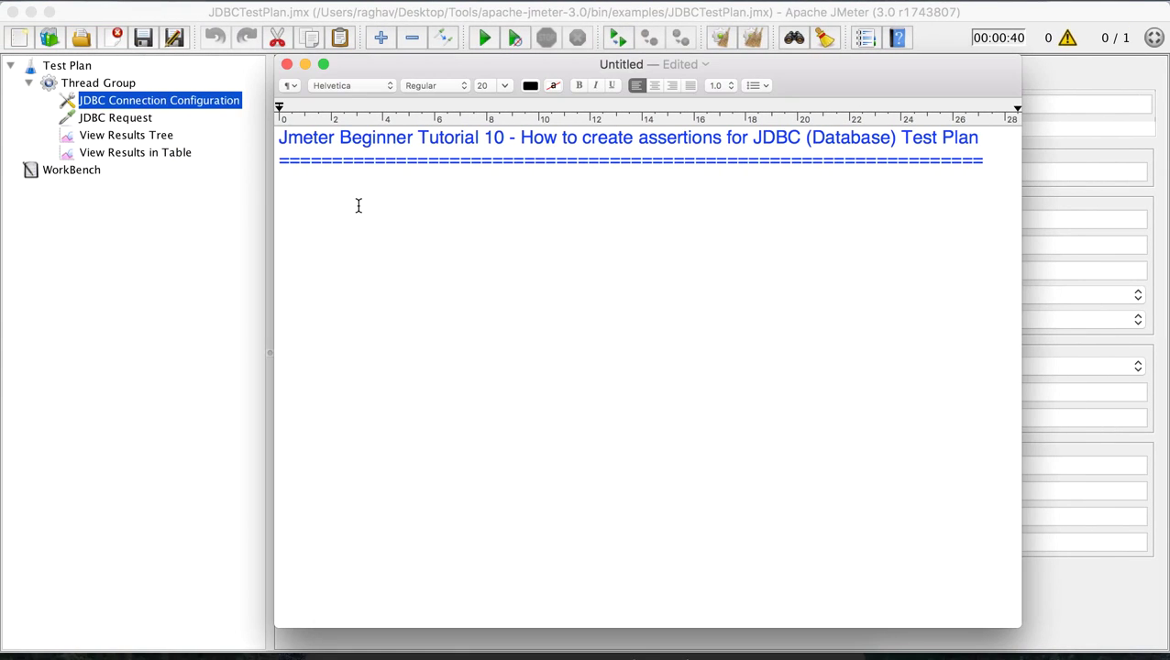
key("super+v")
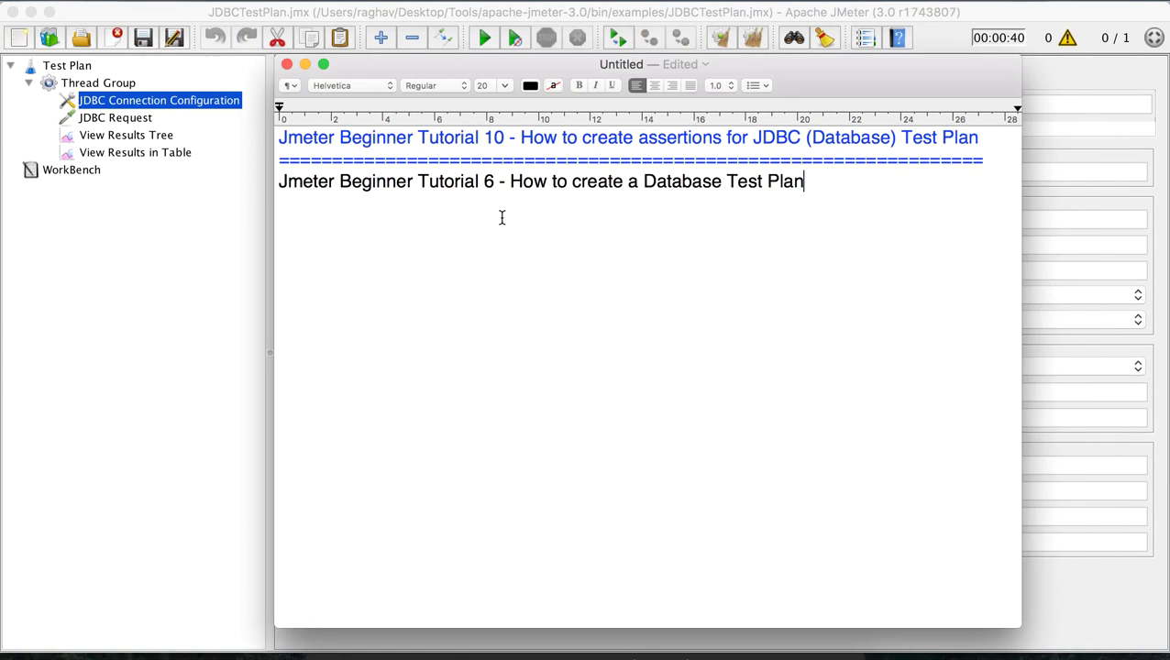
left_click_drag(501, 181, 341, 181)
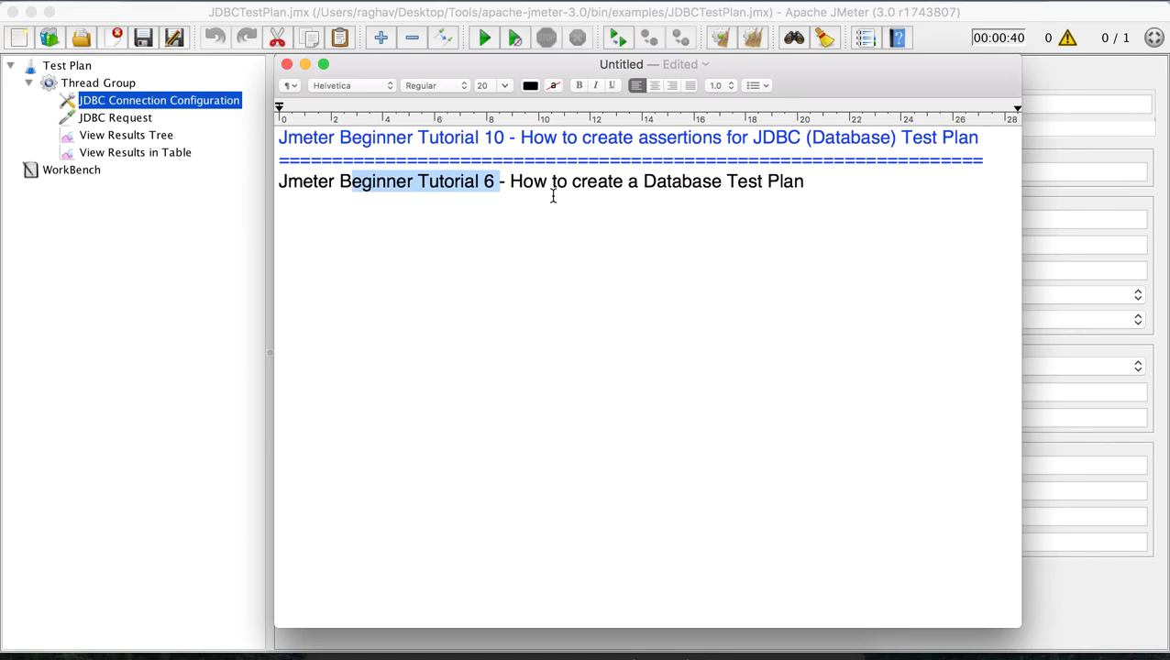
left_click_drag(511, 139, 284, 138)
left_click(448, 182)
left_click_drag(448, 183, 519, 182)
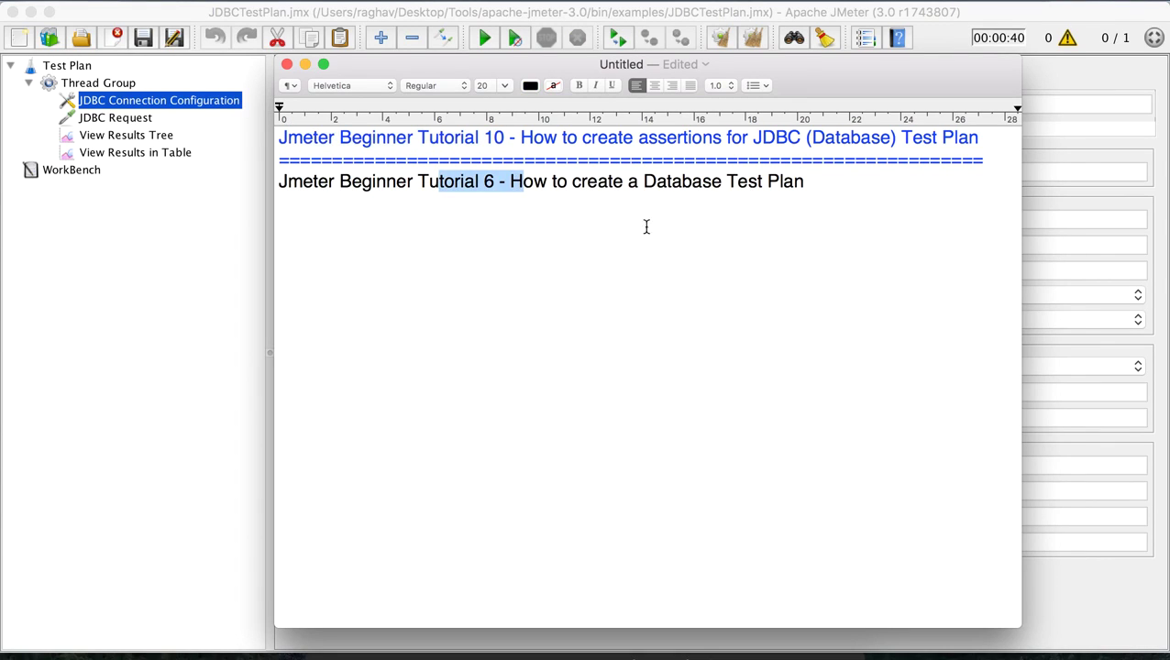
Switch to JMeter and review the JDBC connection configuration and the JDBC Request's select query
left_click(195, 253)
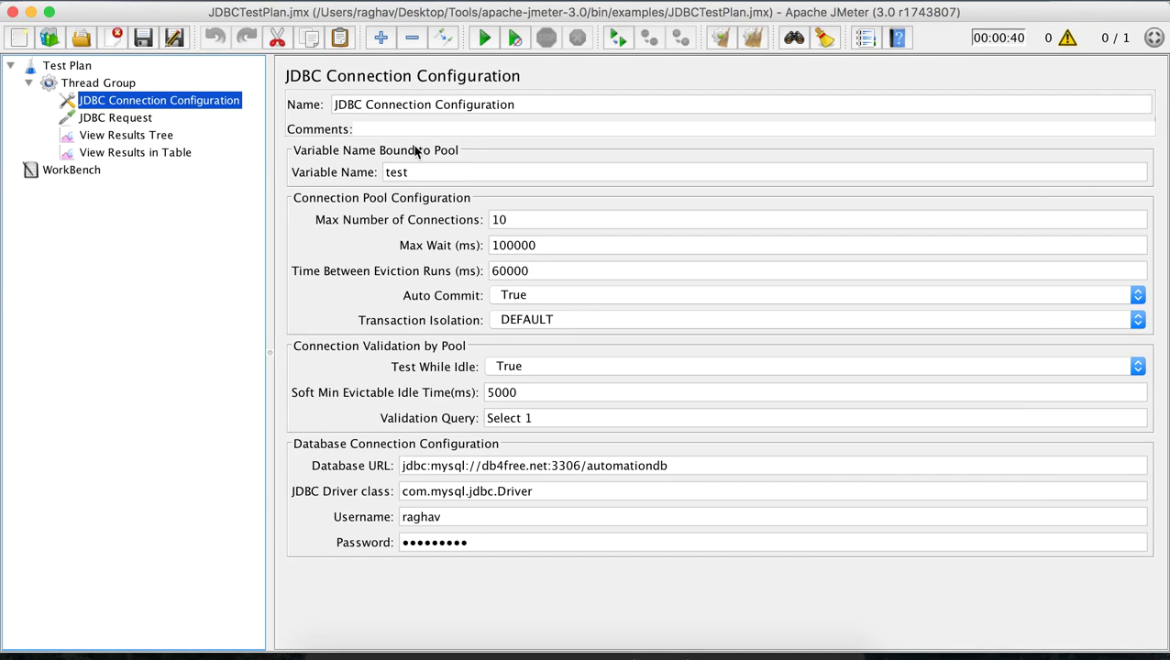
left_click(95, 119)
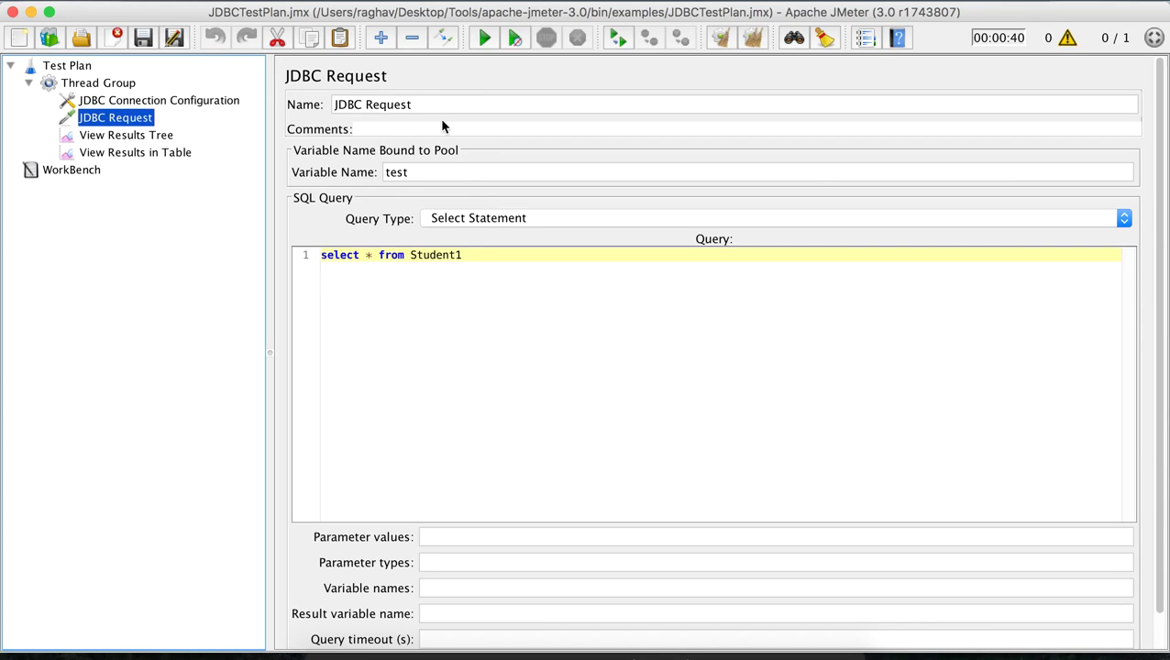
left_click(131, 137)
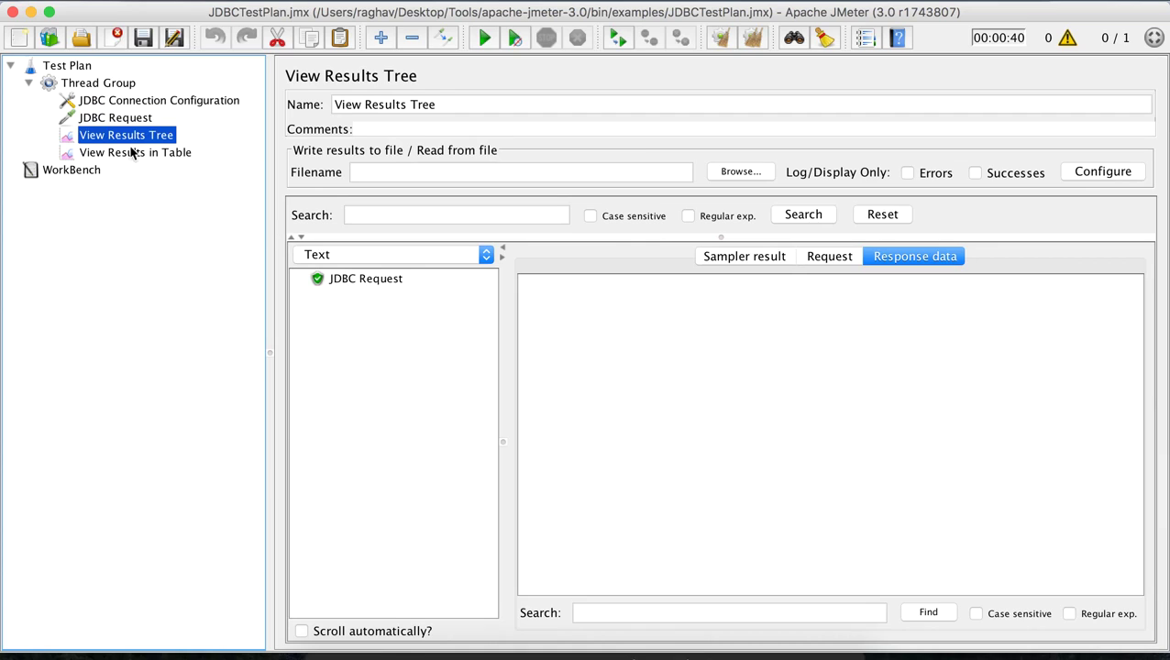
left_click(121, 118)
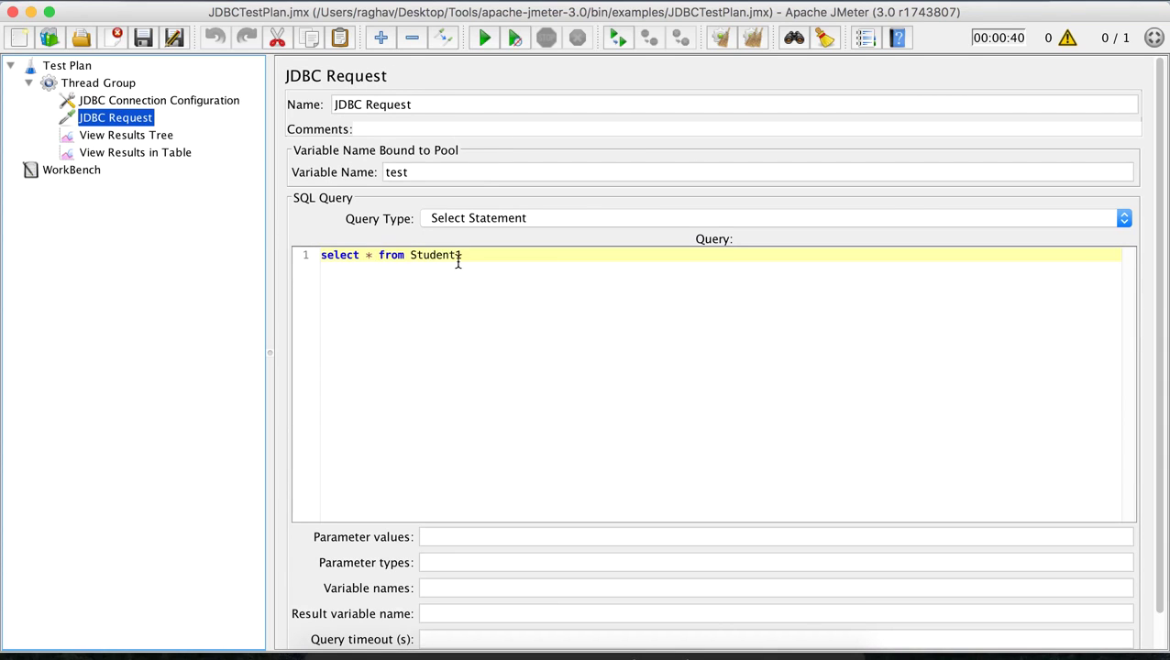
Examine the JDBC Request's response data rows in the View Results Tree listener
left_click(163, 137)
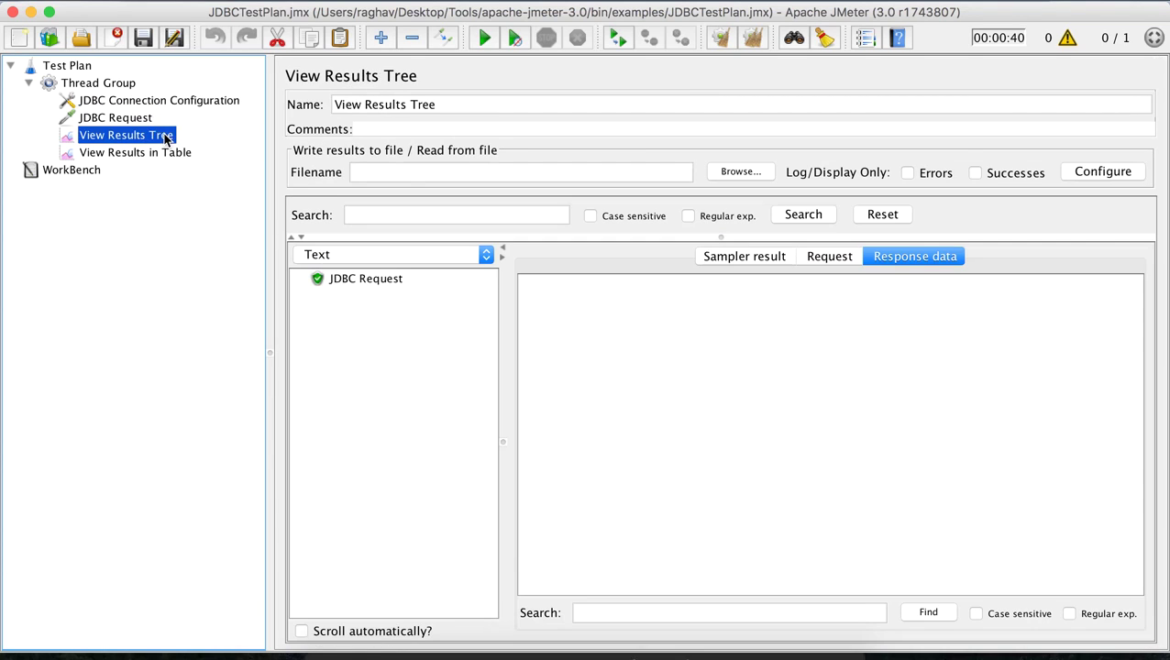
left_click(348, 280)
left_click_drag(876, 329, 508, 278)
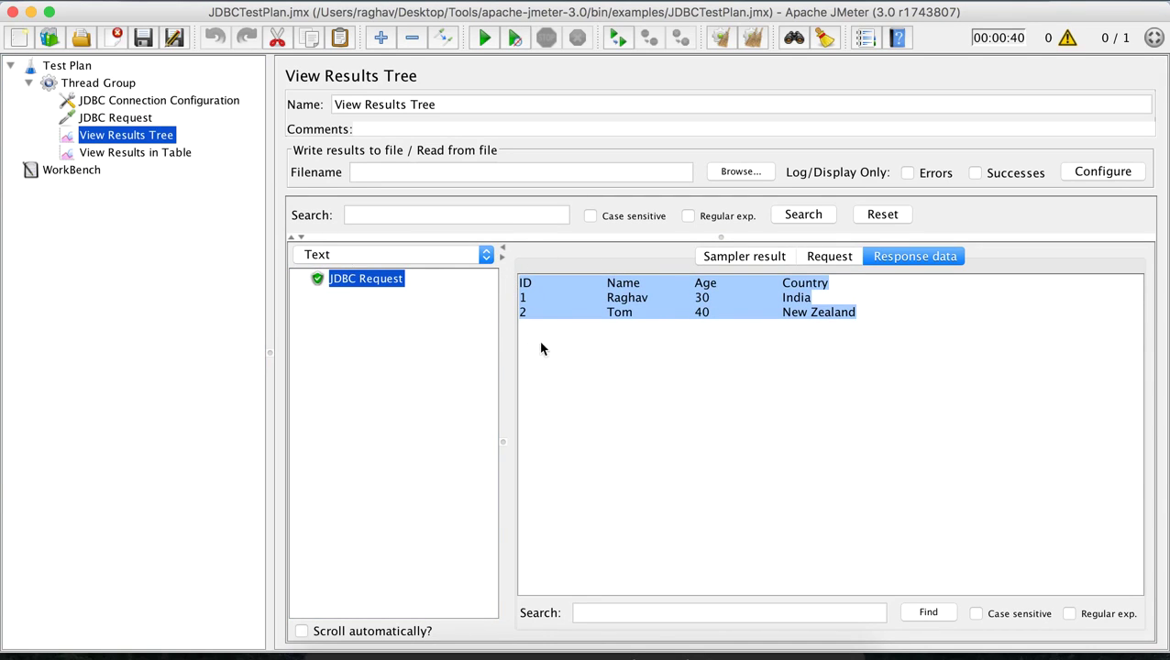
left_click(552, 294)
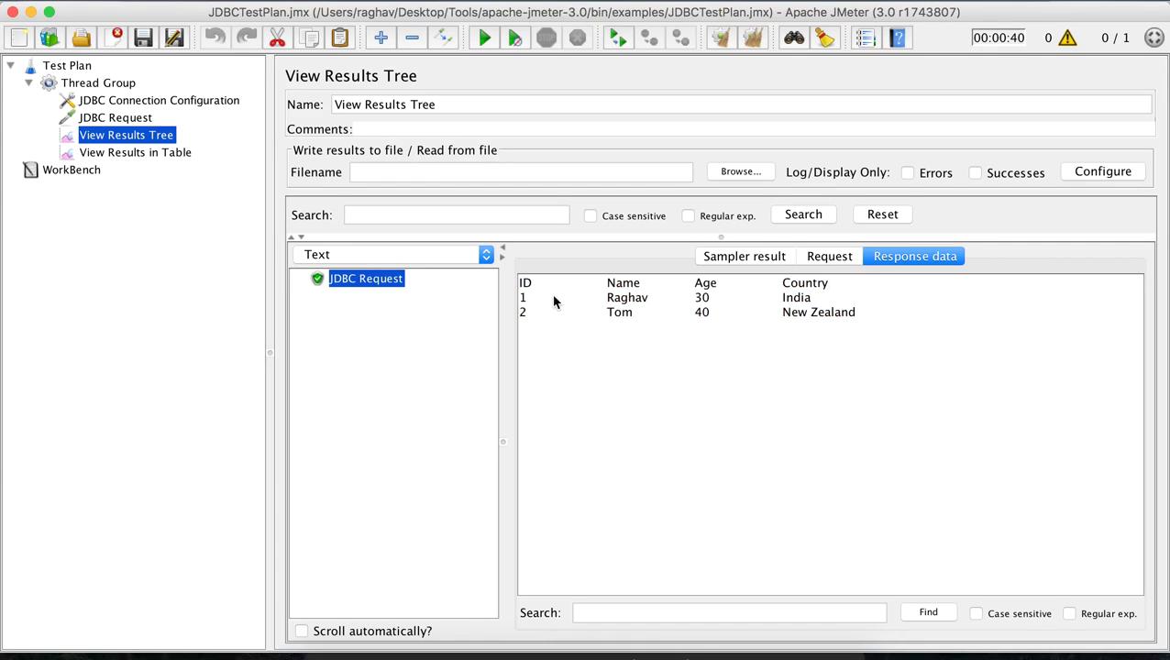
left_click(766, 312)
key("super+a")
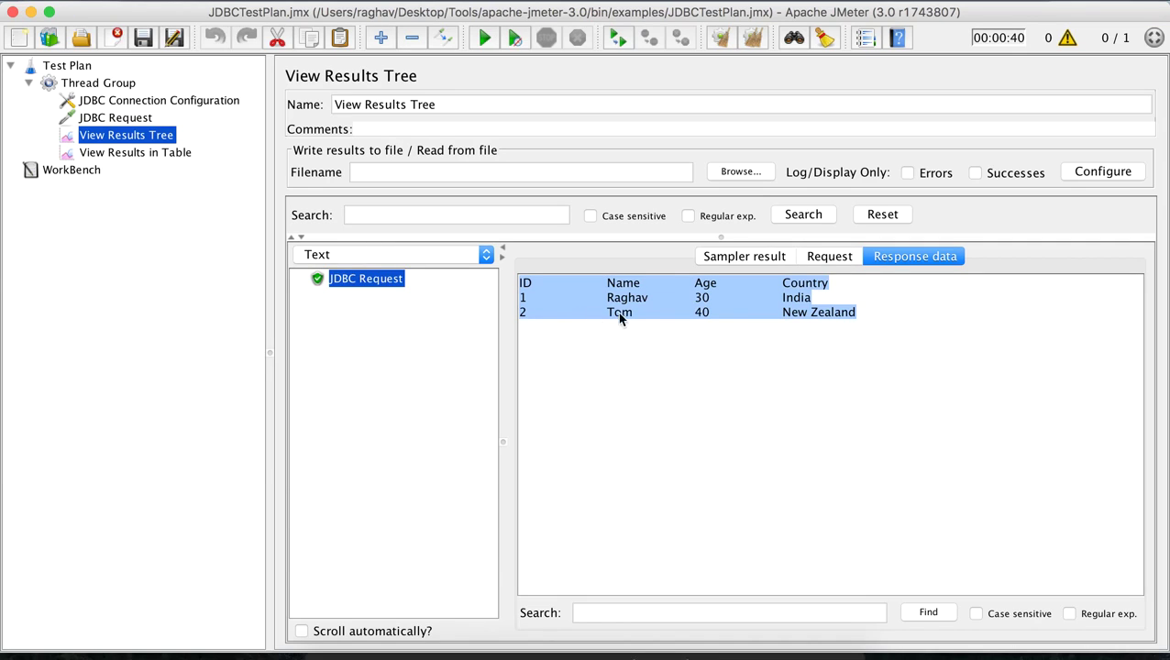
left_click(867, 320)
left_click_drag(866, 320, 513, 274)
Add a Response Assertion under the JDBC Request
left_click(97, 117)
right_click(97, 117)
mouse_move(156, 136)
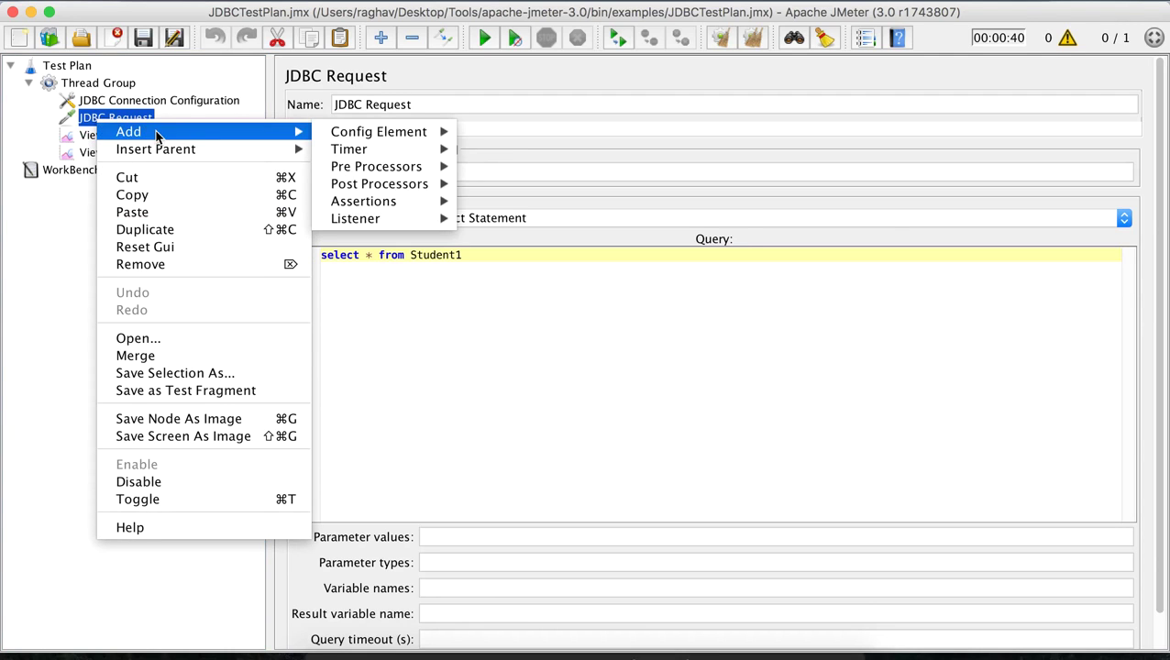
mouse_move(381, 202)
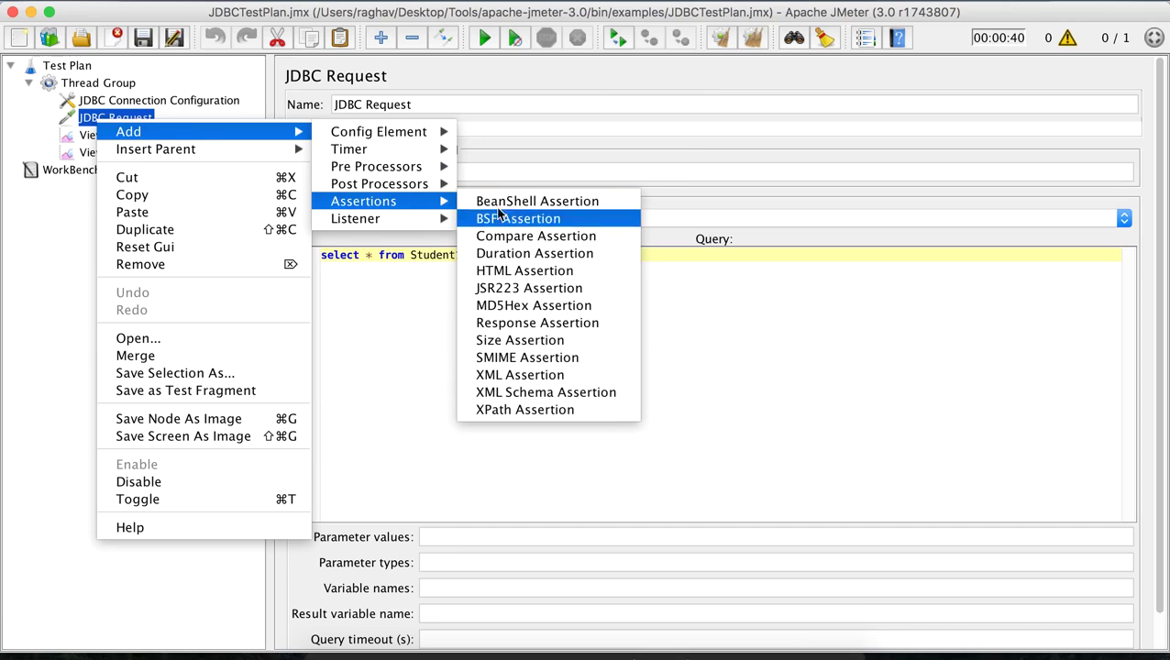
left_click(537, 324)
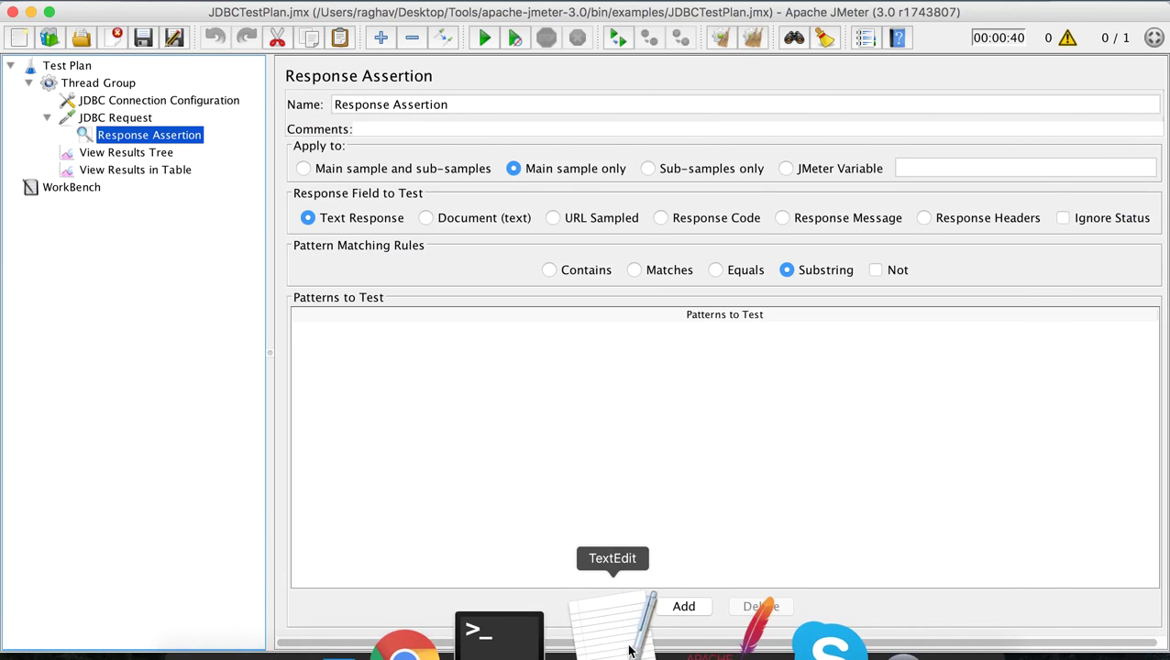
Switch to TextEdit and add the line "Step 1 : Add a Response Assertion" to the note, followed by a blank line
left_click(613, 629)
left_click(737, 230)
type("Step 1 : Add a Response Assertion")
key("Return")
key("Return")
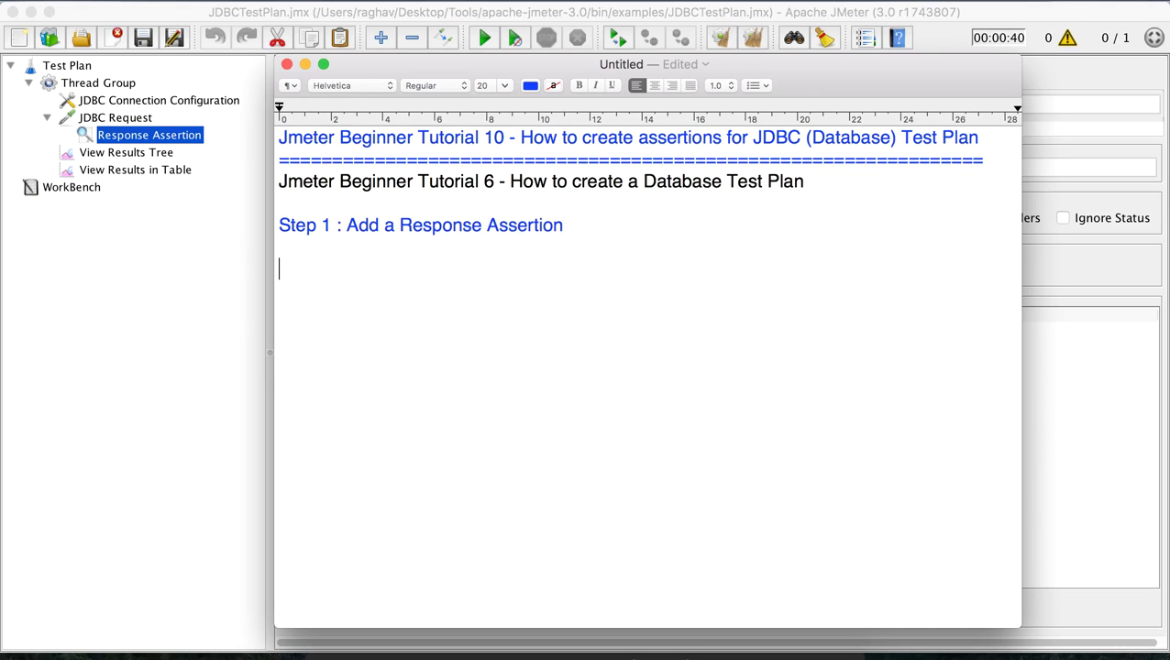
Return to JMeter and copy the country value "New Zealand" from the JDBC Request's response data
left_click(151, 138)
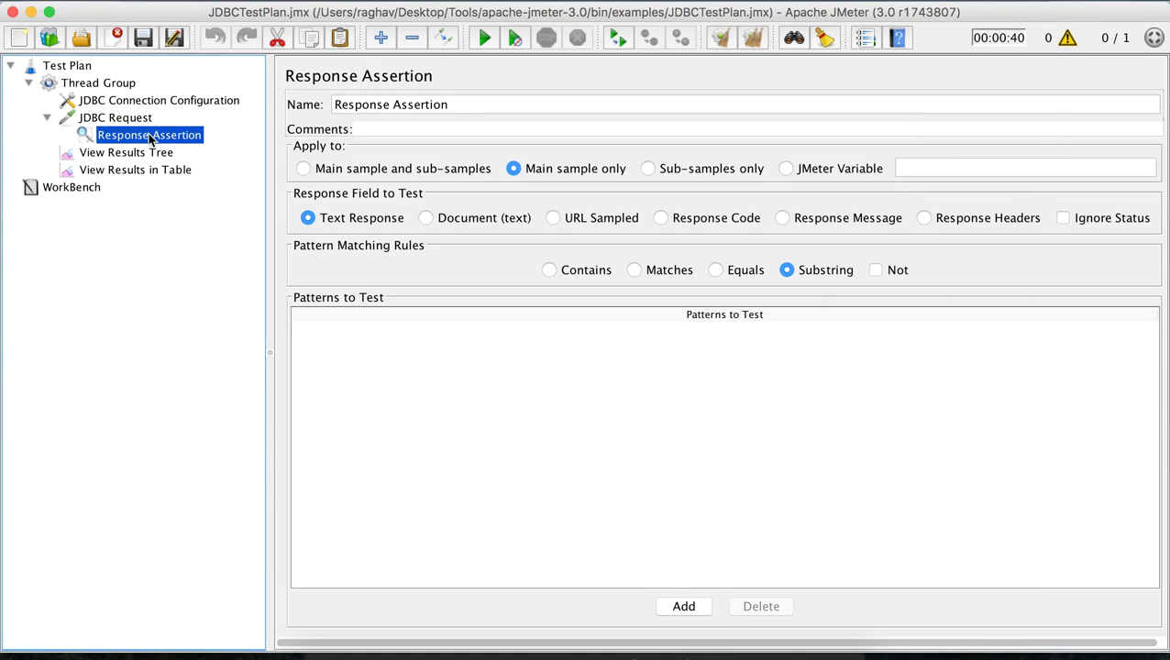
left_click(145, 170)
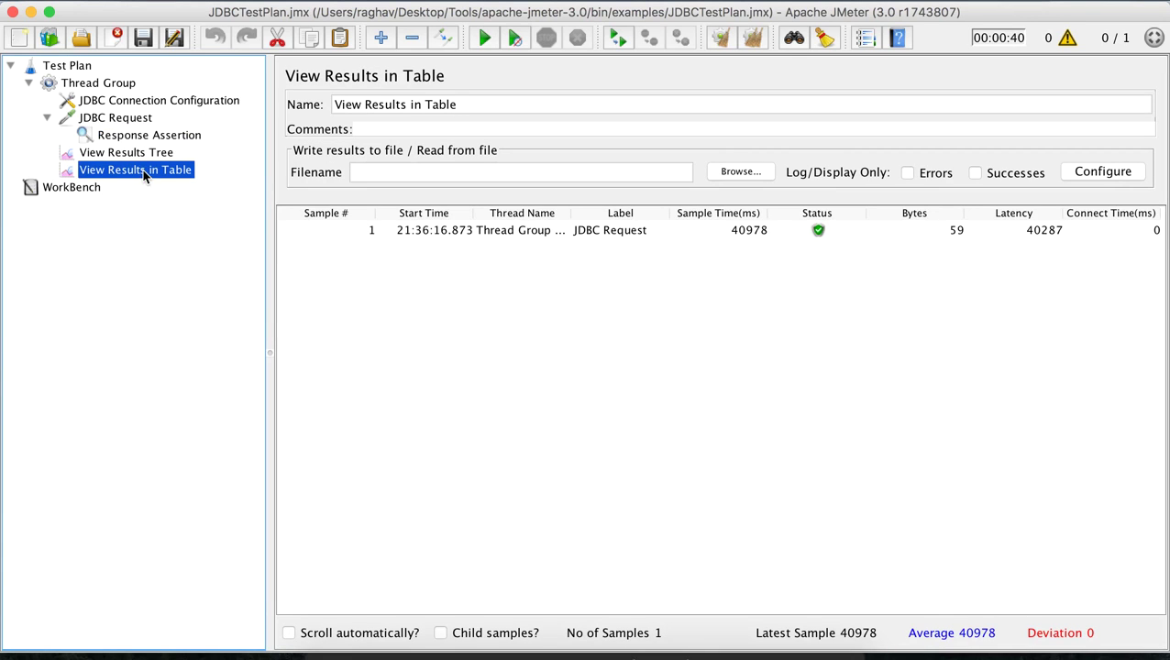
left_click(140, 155)
left_click(684, 336)
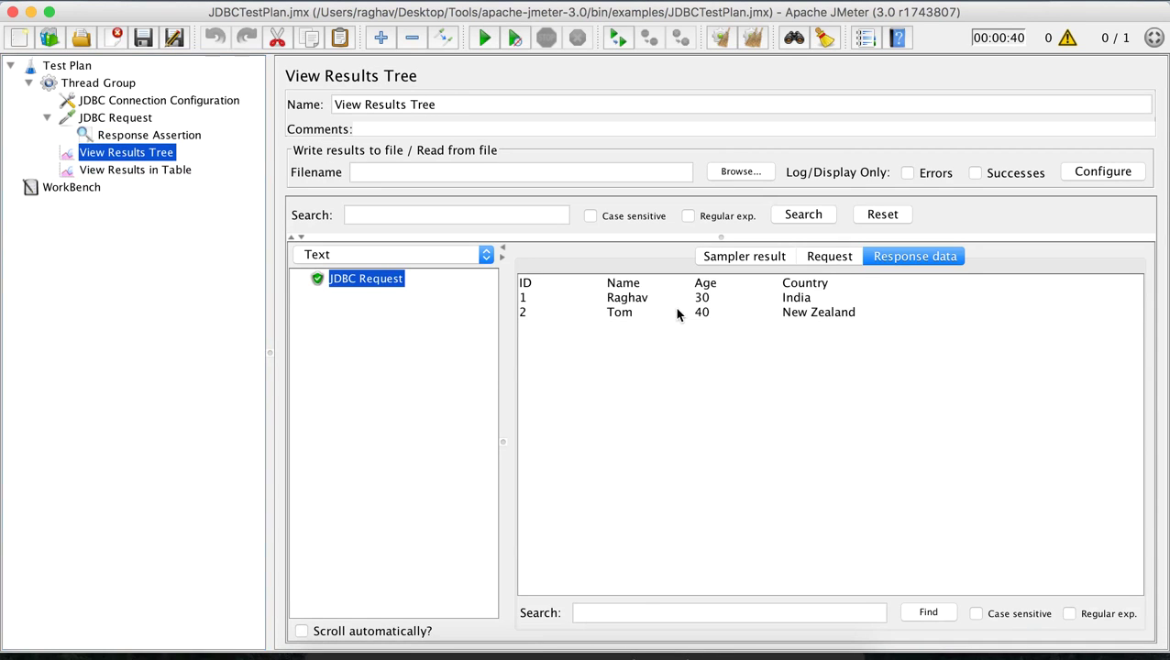
left_click_drag(867, 316, 780, 316)
key("super+c")
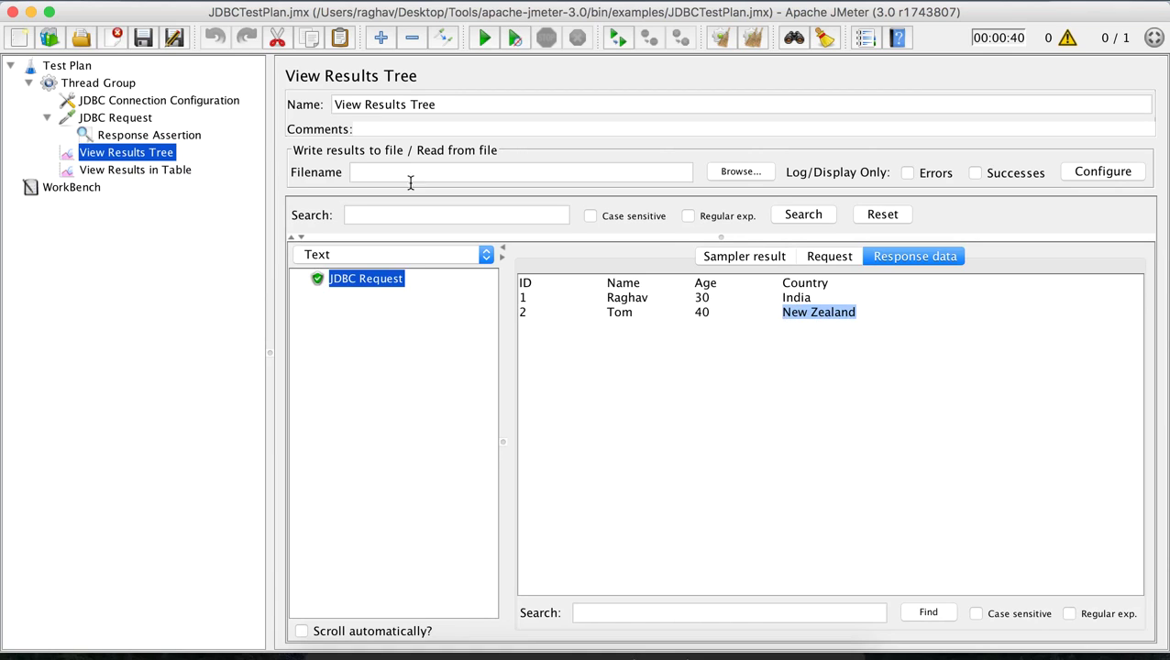
Set the Response Assertion's pattern matching rule to Contains and add "New Zealand" as a pattern to test
left_click(173, 138)
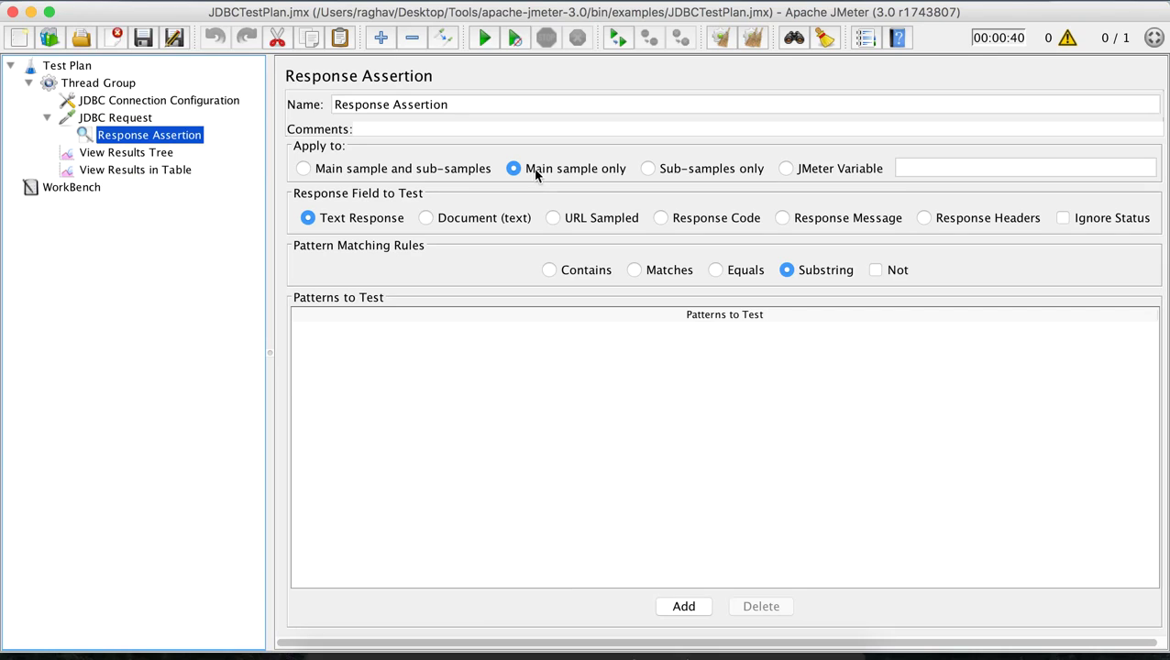
left_click(574, 271)
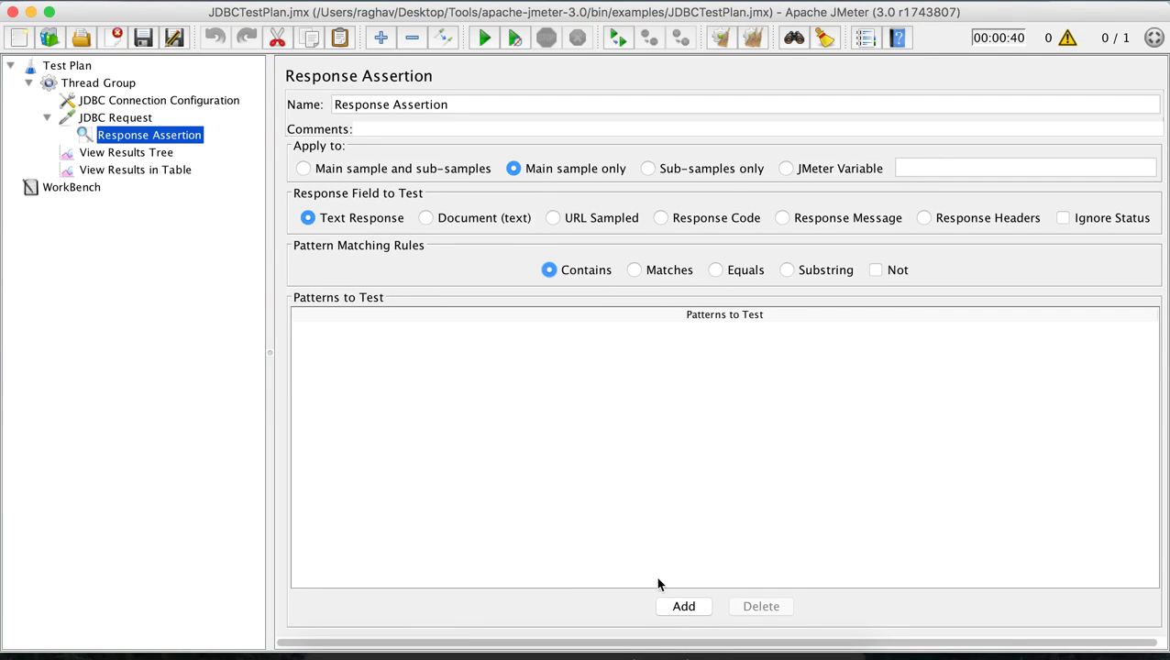
left_click(679, 608)
double_click(452, 345)
key("super+v")
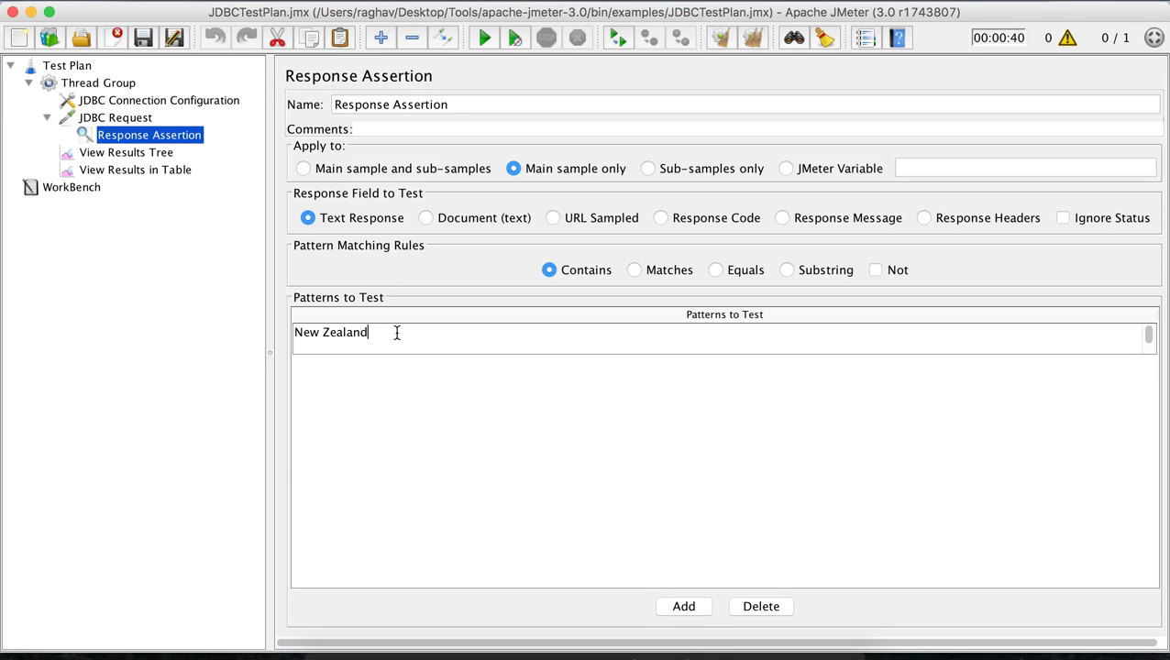
left_click_drag(398, 332, 256, 334)
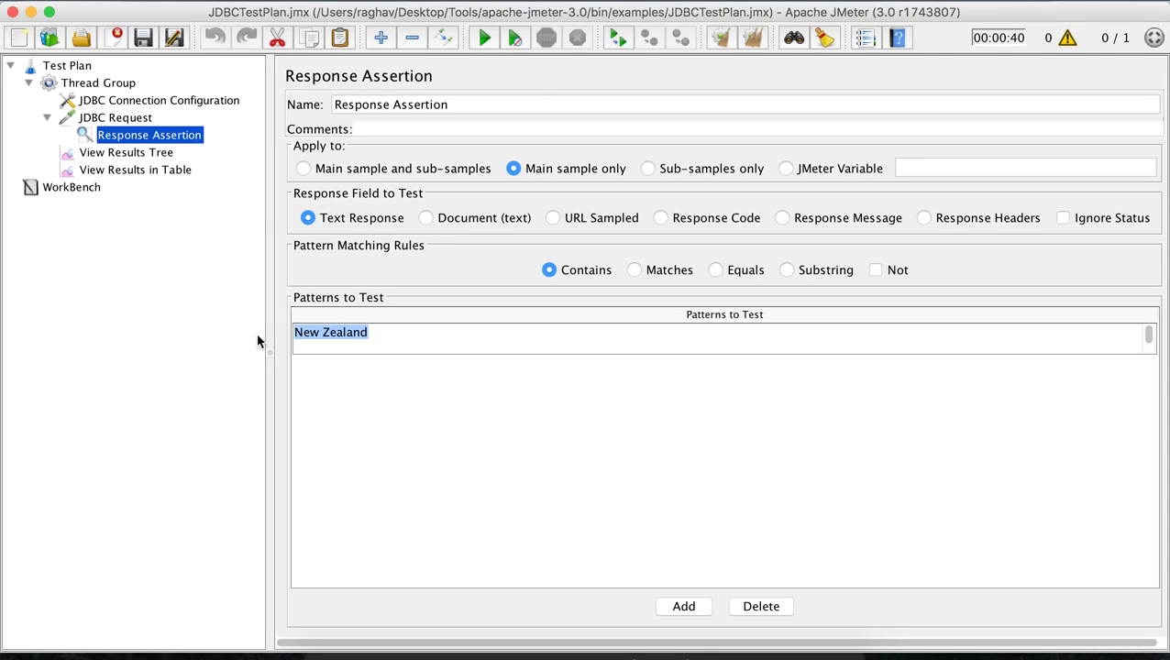
Check the second record's fields and country value in the JDBC Request's response data against the assertion pattern
left_click(144, 156)
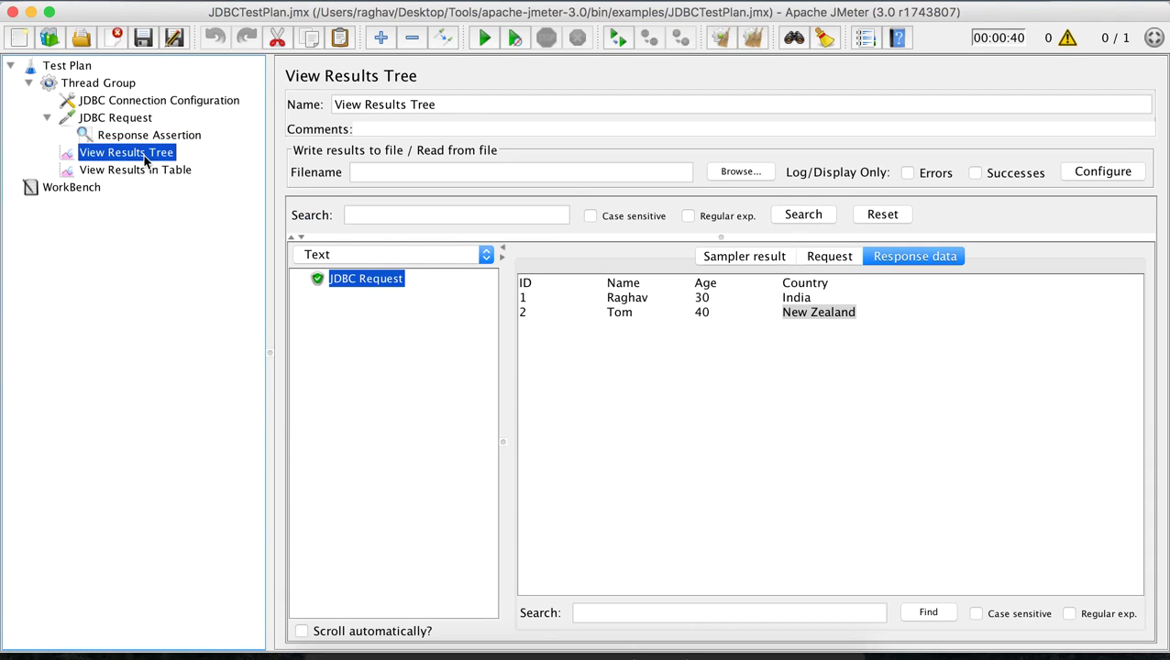
left_click(812, 322)
left_click_drag(868, 313, 784, 314)
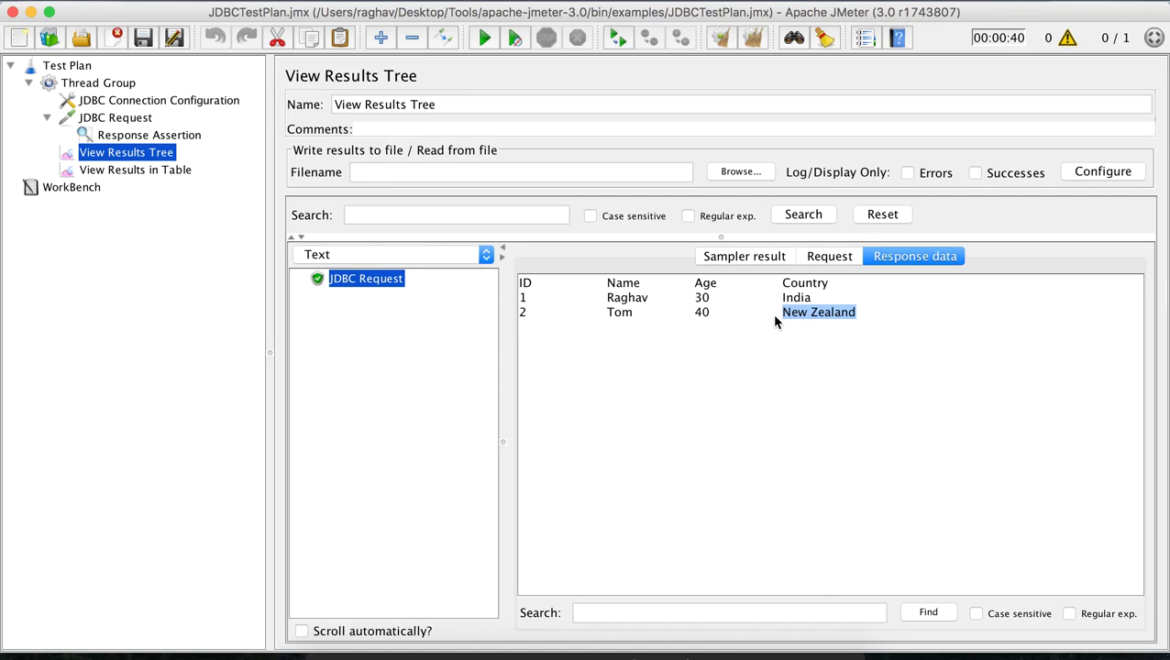
double_click(799, 316)
left_click_drag(522, 311, 733, 310)
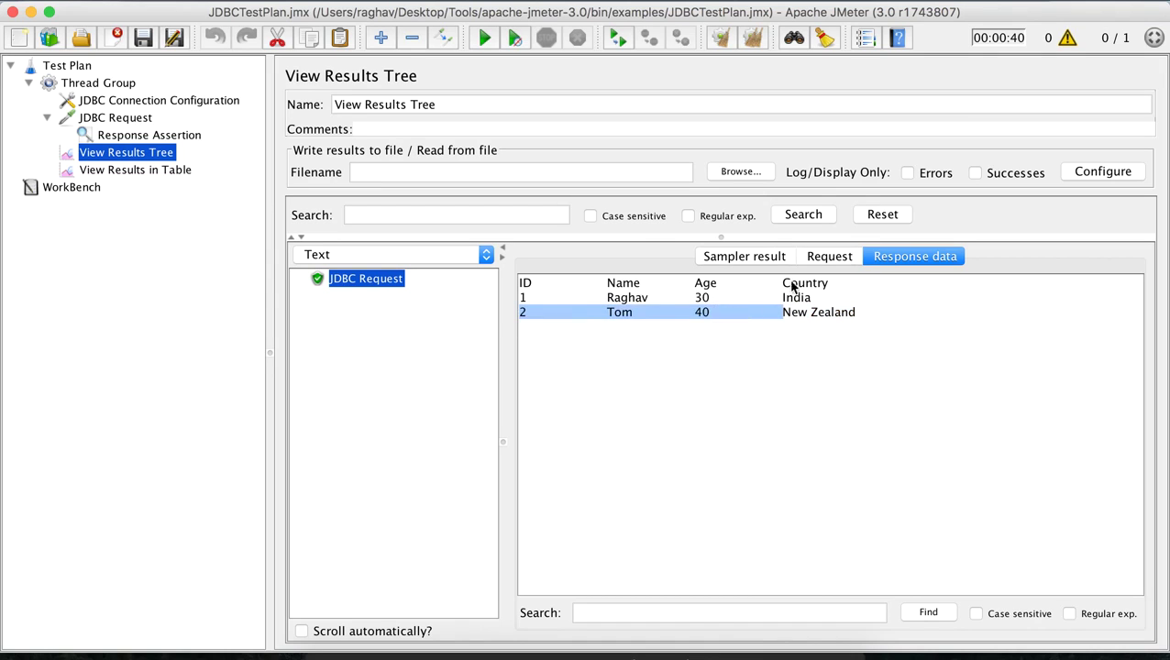
left_click_drag(802, 283, 803, 325)
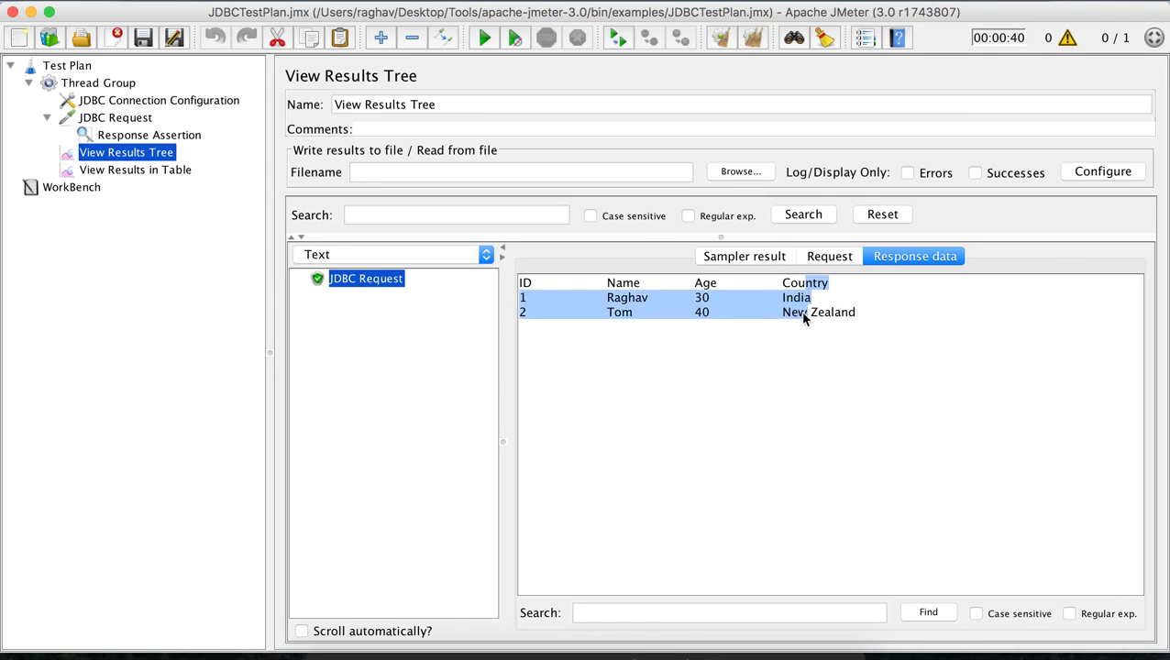
double_click(802, 313)
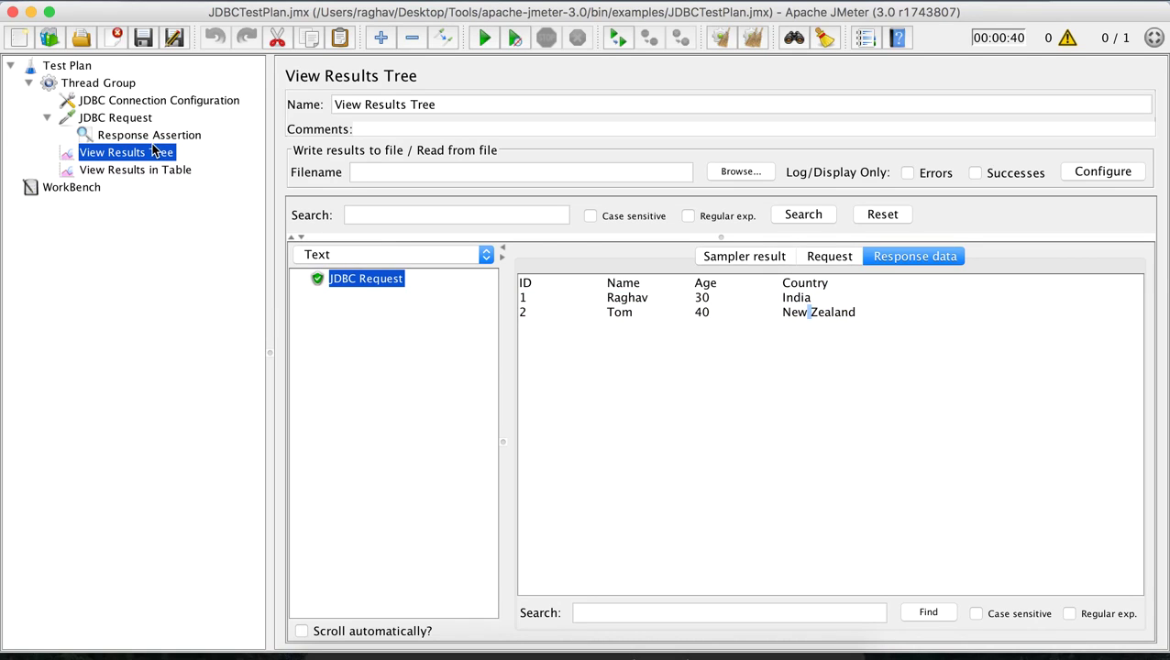
Enter A,B,C,D as the JDBC Request's variable names, matching the columns of the response data
left_click(130, 122)
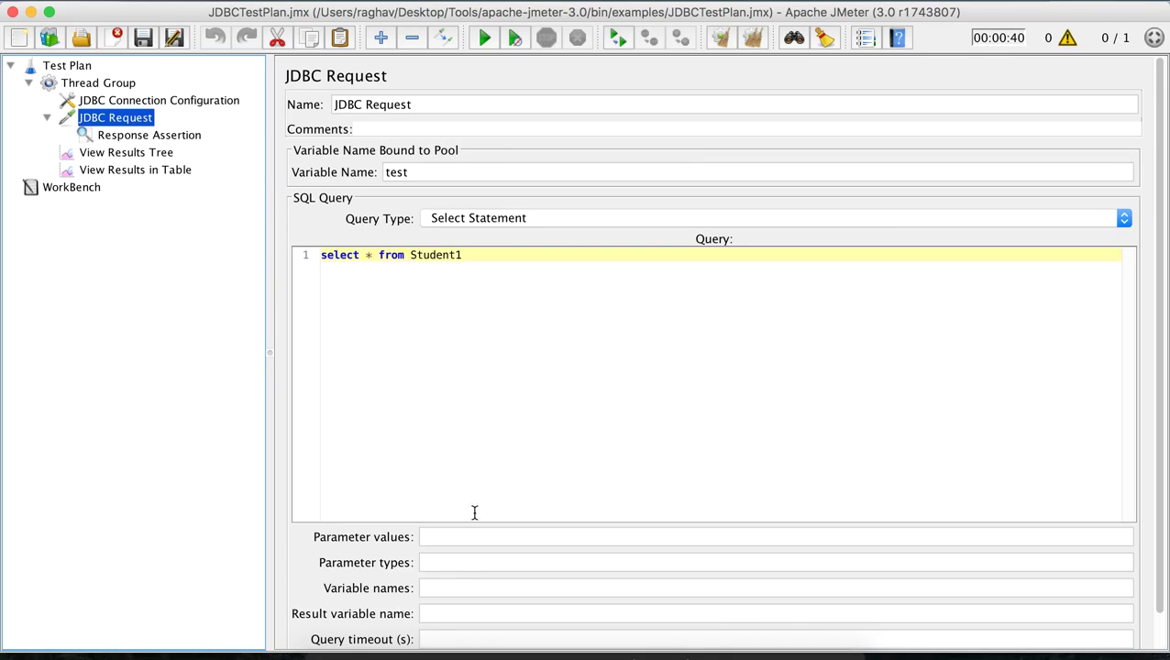
left_click(412, 590)
left_click(451, 588)
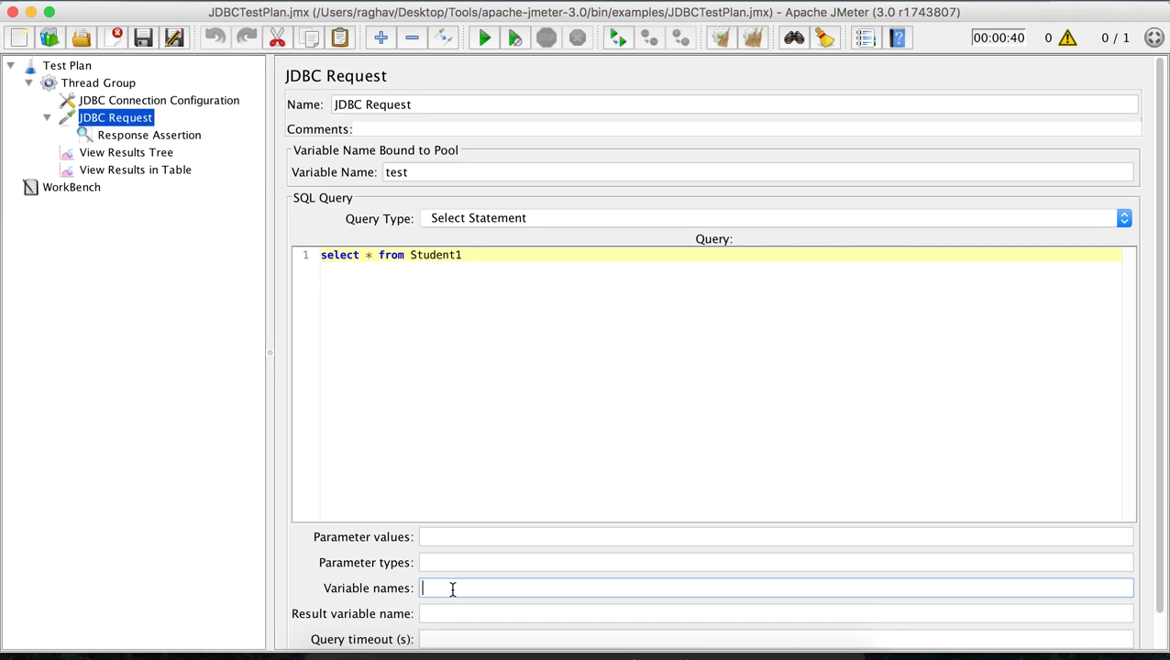
left_click(142, 154)
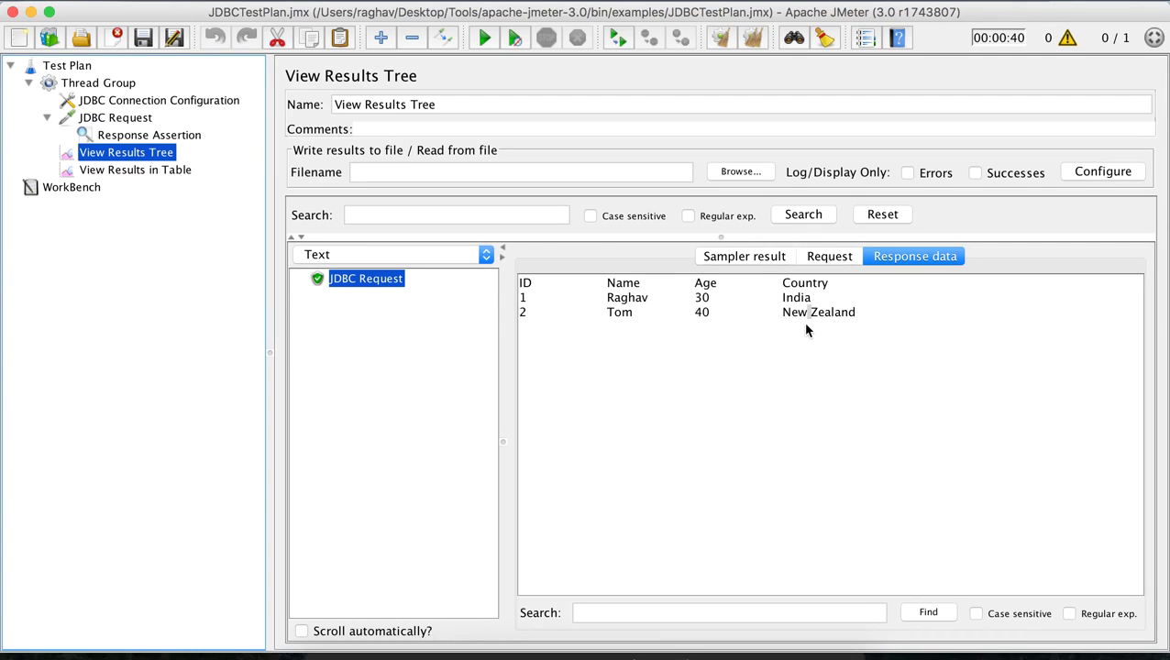
left_click(111, 122)
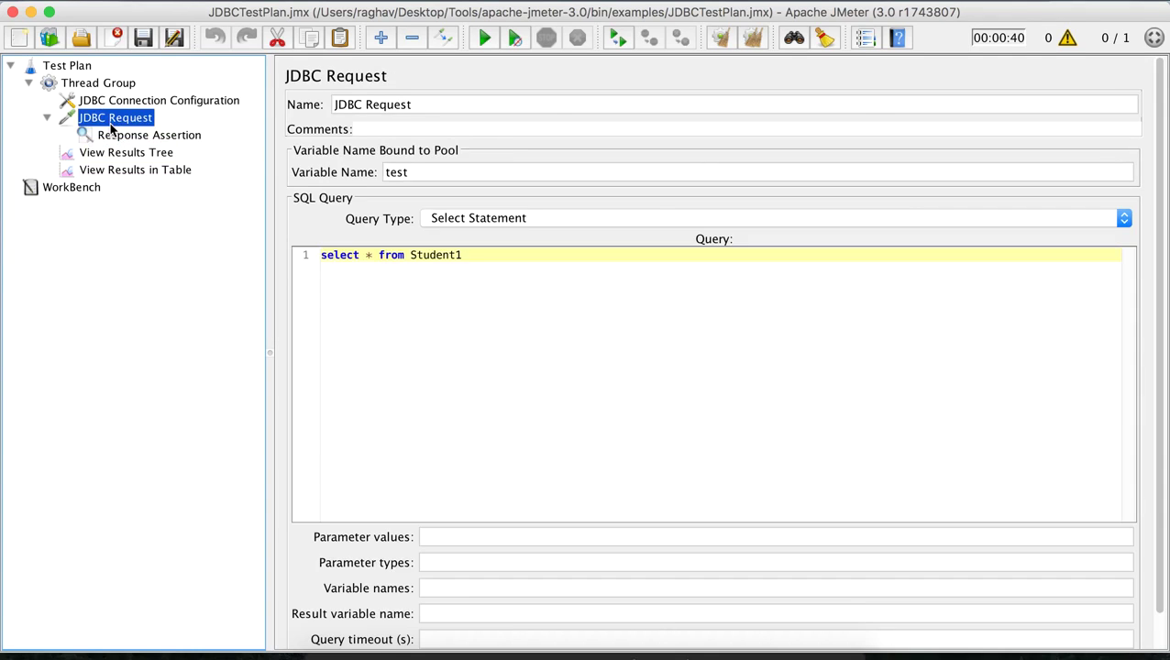
left_click(460, 589)
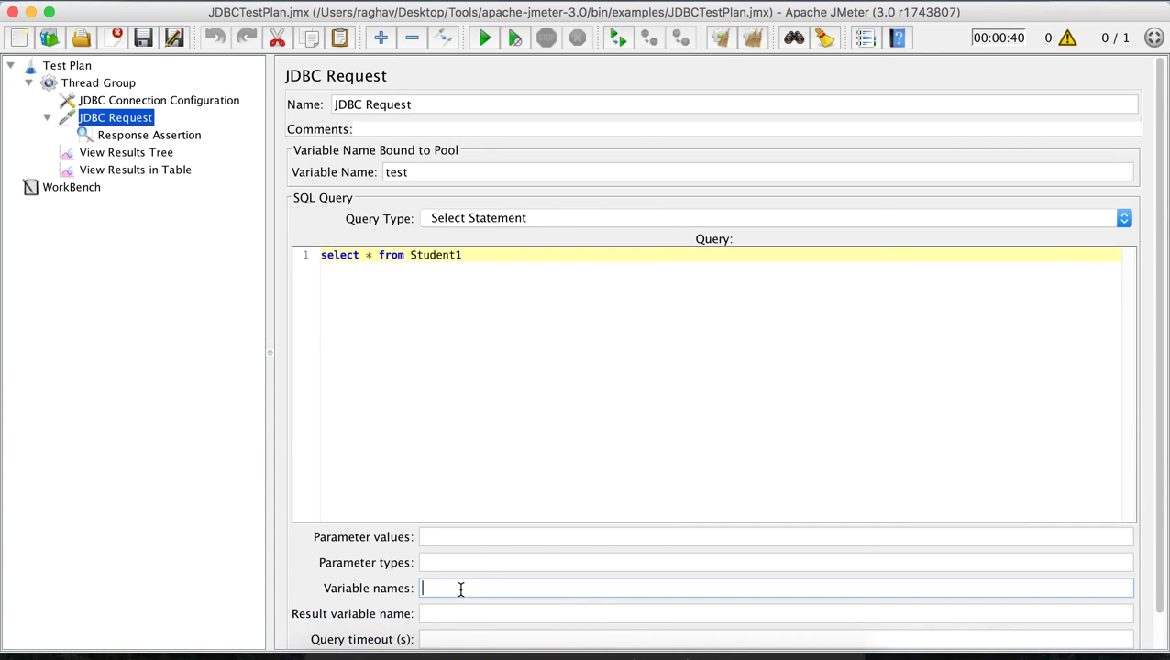
type("A,B,C,D")
left_click_drag(477, 589, 411, 587)
left_click(427, 588)
left_click_drag(432, 589, 422, 591)
double_click(437, 588)
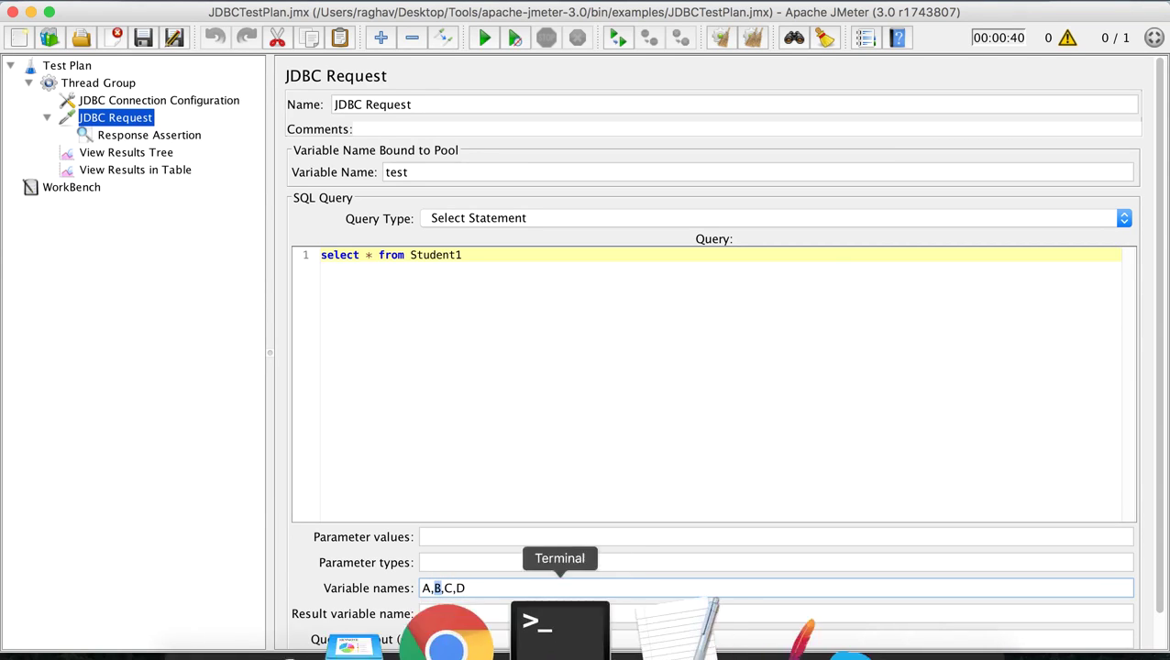
Switch to TextEdit, add the line "Step 2 : Add variable names in JDBC Request" to the note, and return to JMeter
left_click(608, 633)
type("Step 2 : Add variable names in JDBC Request")
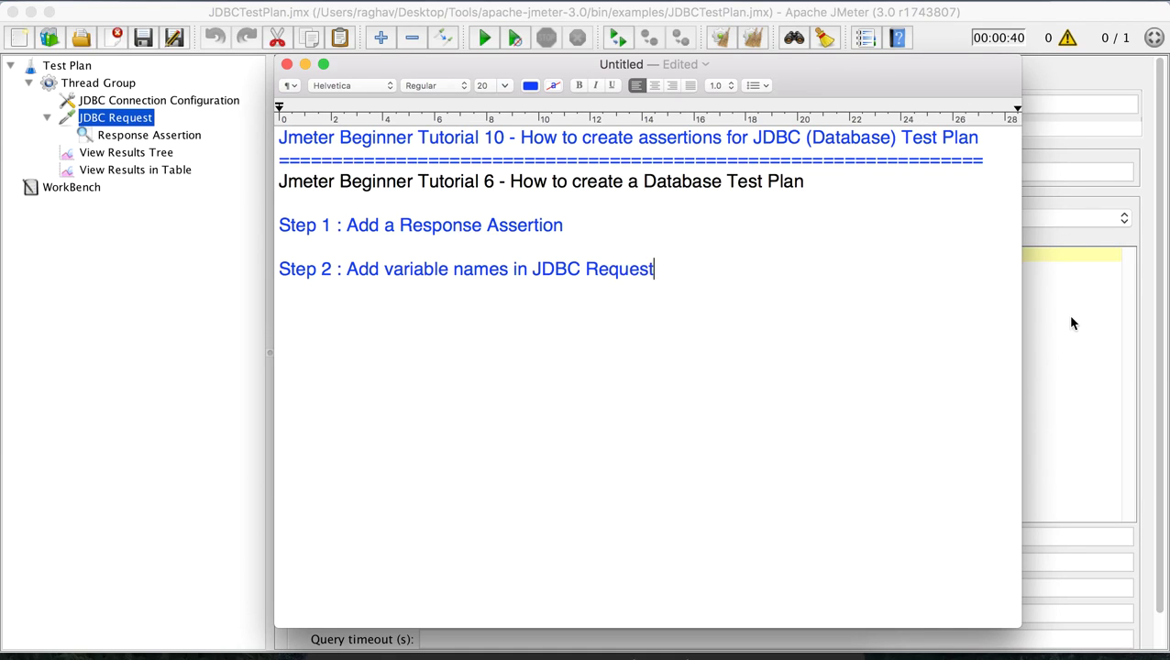
left_click(1073, 323)
Remove B and D from the JDBC Request's variable names, leaving A,,C to skip the second and fourth columns
scroll(462, 574, "down", 2)
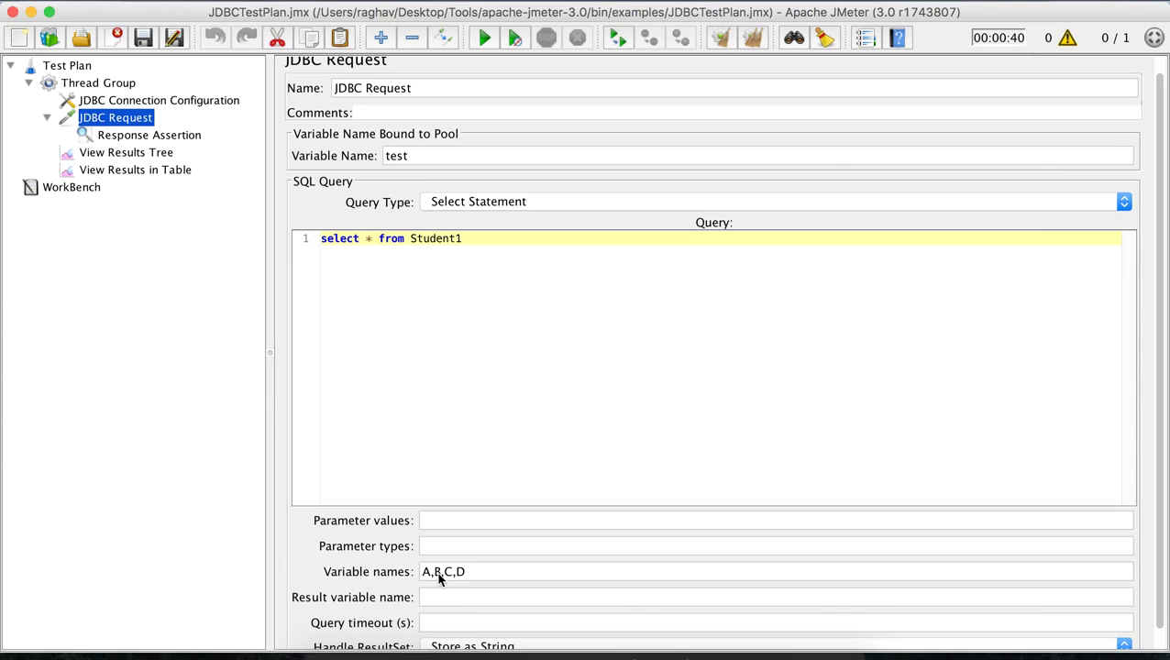
left_click(430, 574)
mouse_move(430, 573)
left_mouse_down()
mouse_move(411, 571)
mouse_move(443, 572)
left_mouse_up()
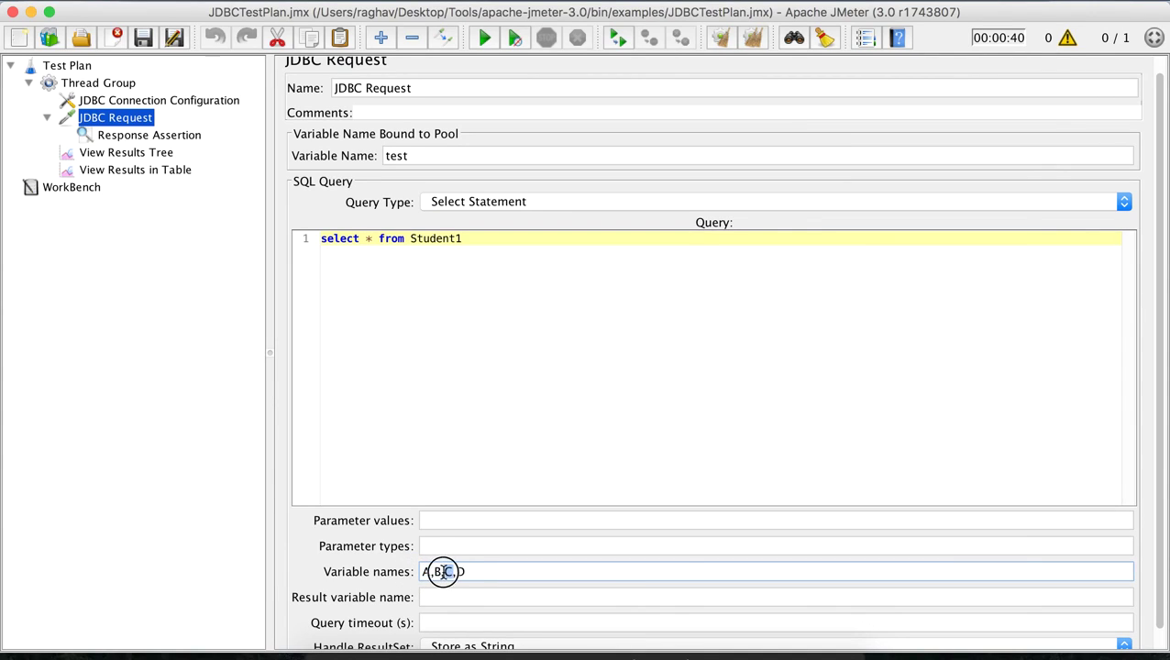
left_click(437, 573)
key("BackSpace")
left_click(478, 575)
key("BackSpace")
left_click(435, 573)
double_click(424, 573)
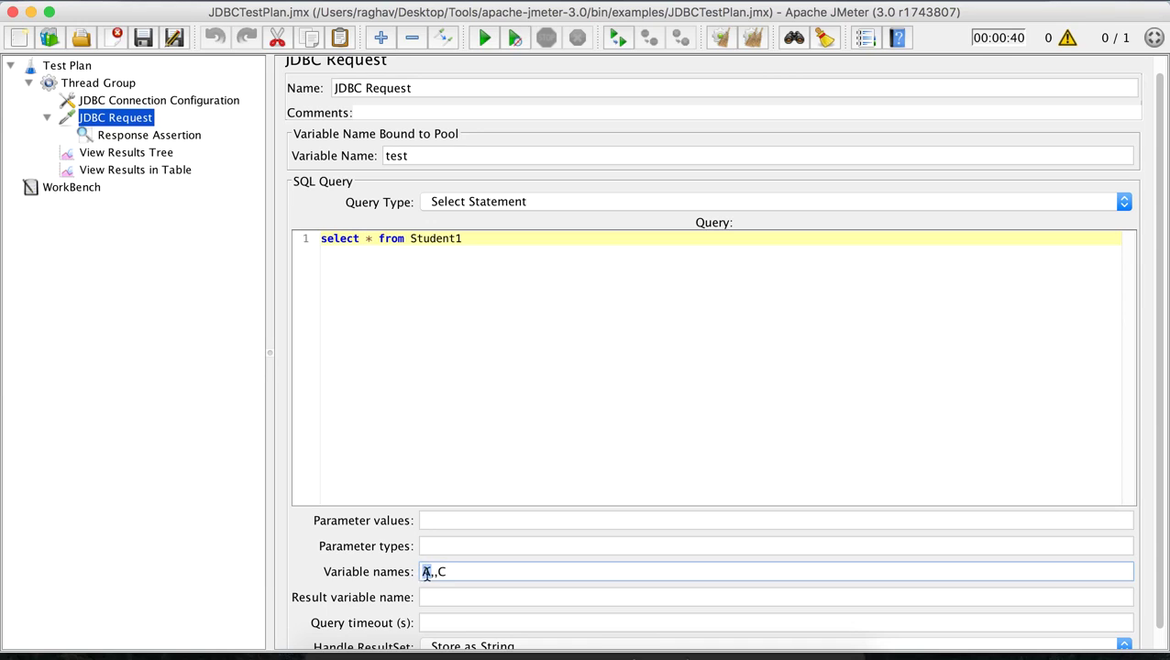
left_click(434, 574)
left_click_drag(447, 572, 439, 573)
left_click(433, 573)
Re-enter the JDBC Request's variable names as A,B,C,D
left_click_drag(432, 574, 367, 574)
key("BackSpace")
type("A")
key("Right")
type("B,C,D")
Replace the JDBC Request's variable names with Col1,Col2,Col3,Col4
left_click_drag(472, 573, 366, 569)
left_click(504, 571)
left_click_drag(504, 571, 281, 577)
type("Col1,Col2,F")
key("BackSpace")
type("Col3,Col4")
left_click_drag(554, 570, 384, 573)
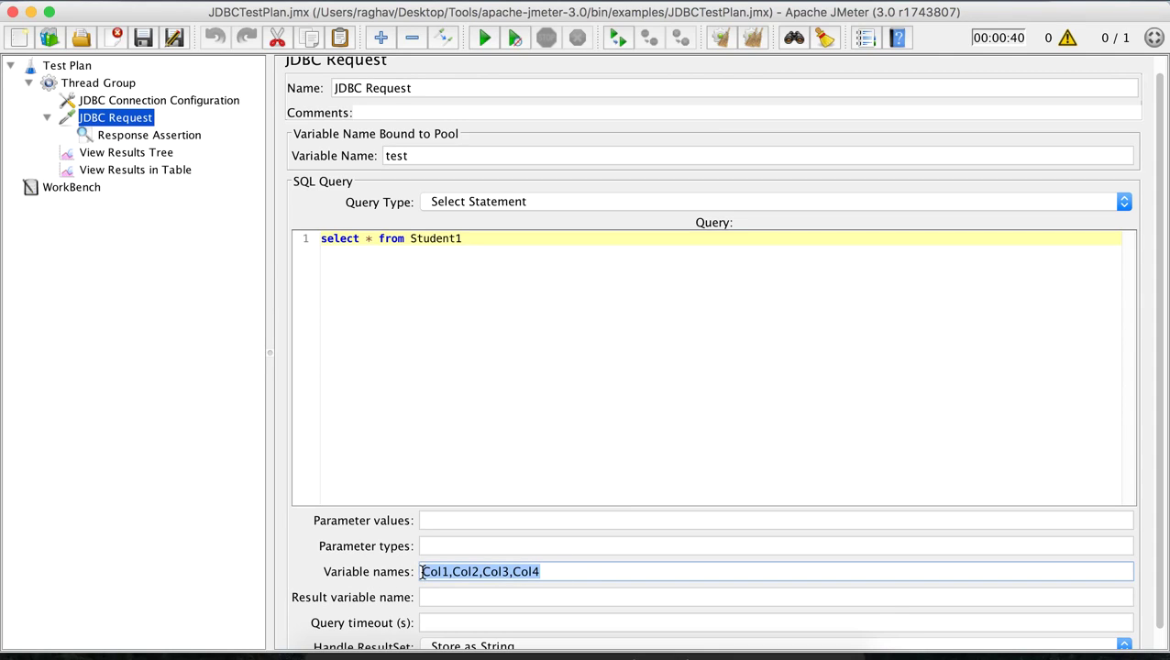
Set the Response Assertion to apply to a JMeter Variable and enter Col4 as its name
left_click(143, 140)
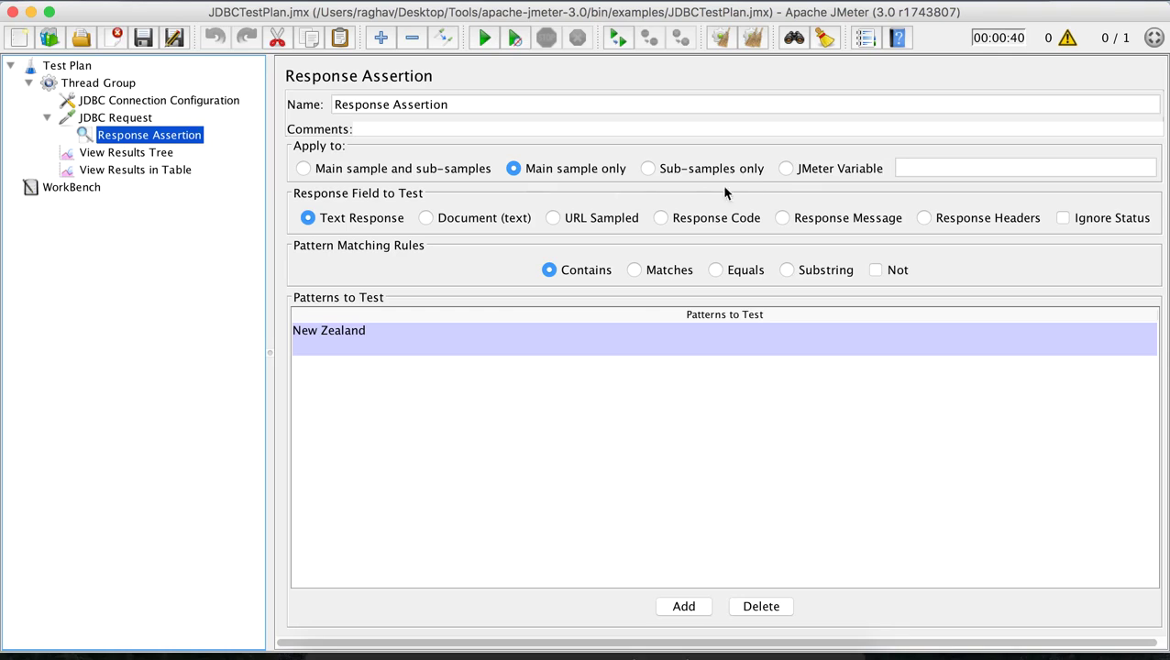
left_click(786, 169)
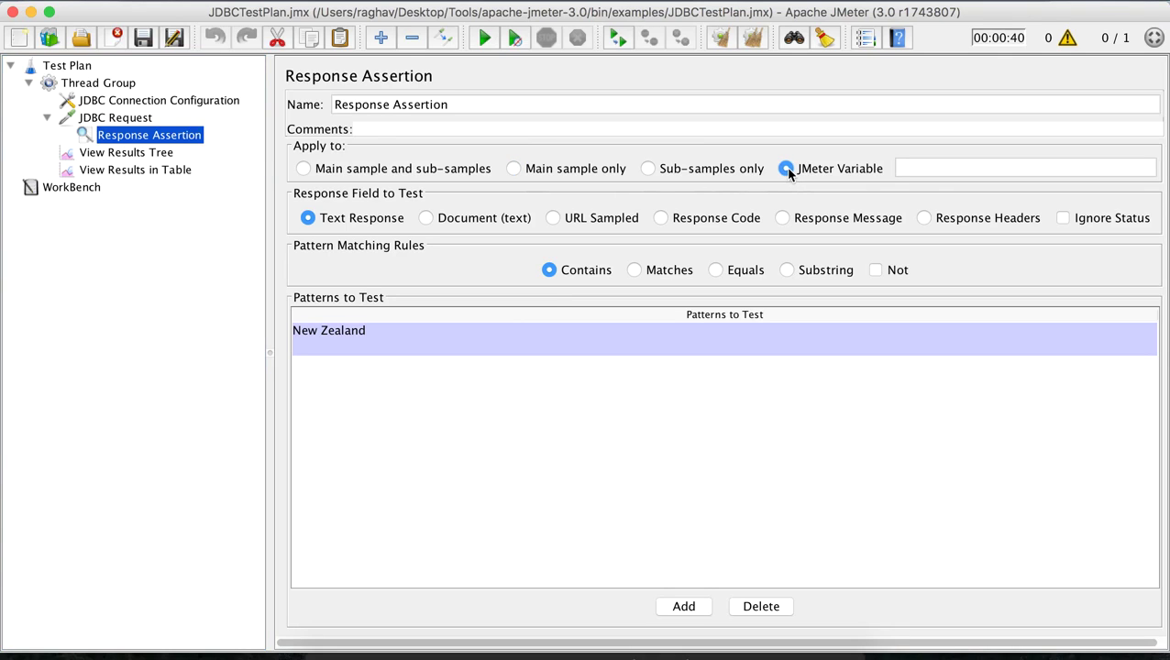
left_click(943, 169)
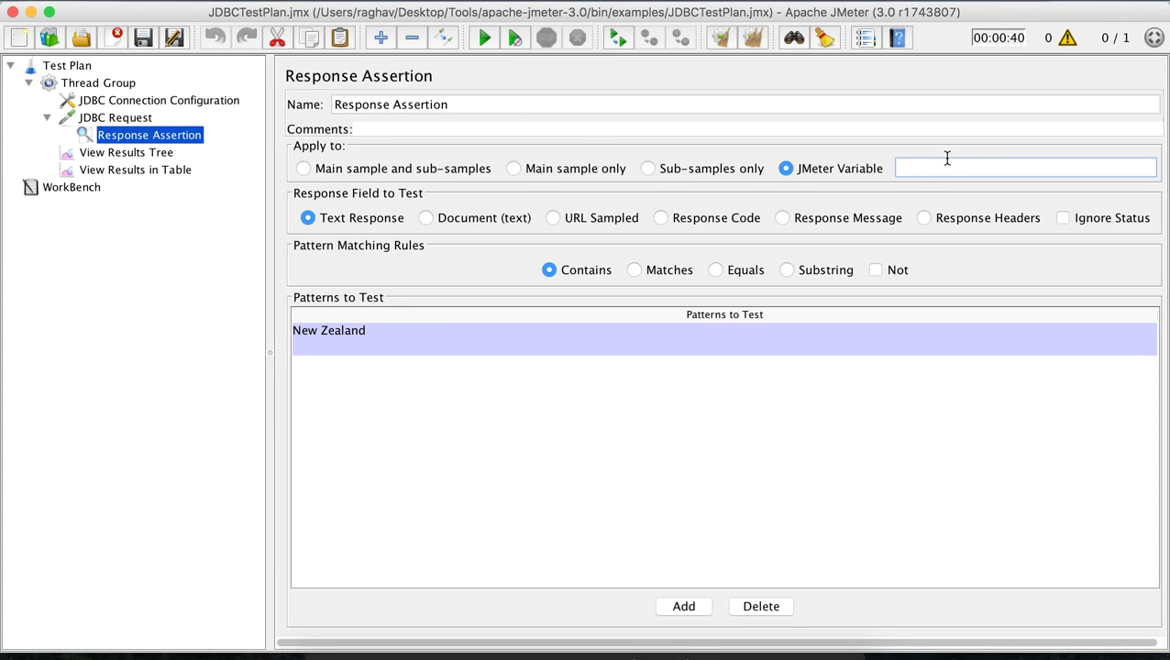
type("Col4")
Locate New Zealand's row in the JDBC Request's response data and set the Response Assertion's JMeter variable to Col4_2
left_click(138, 153)
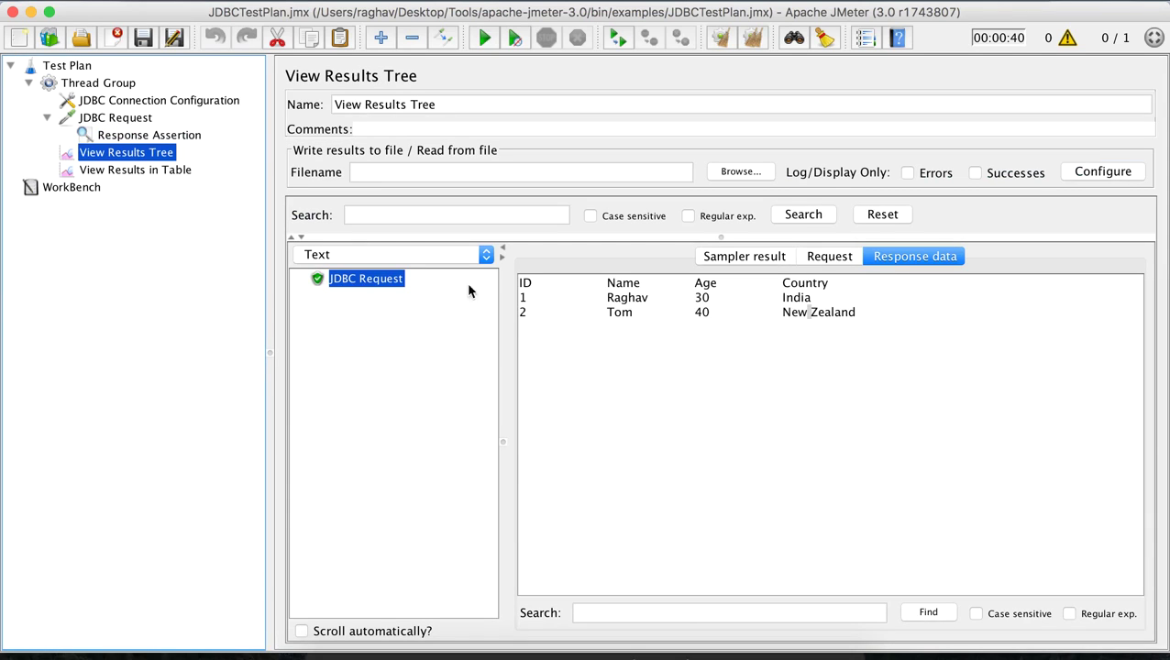
left_click_drag(797, 283, 795, 298)
left_click(794, 292)
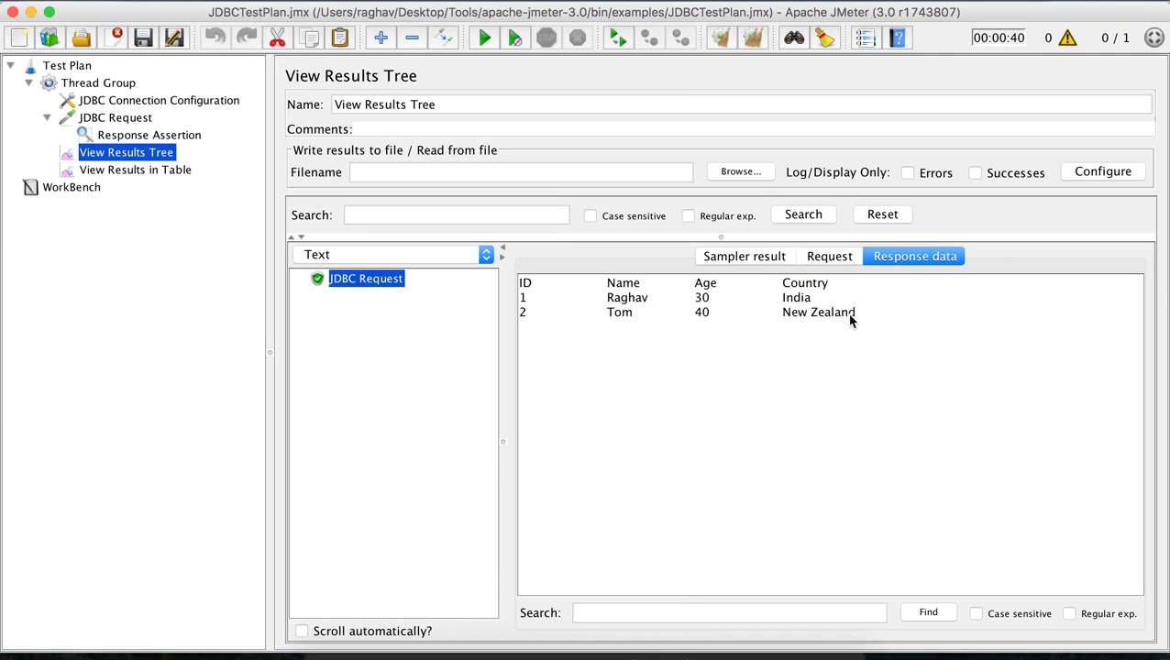
left_click_drag(854, 314, 780, 315)
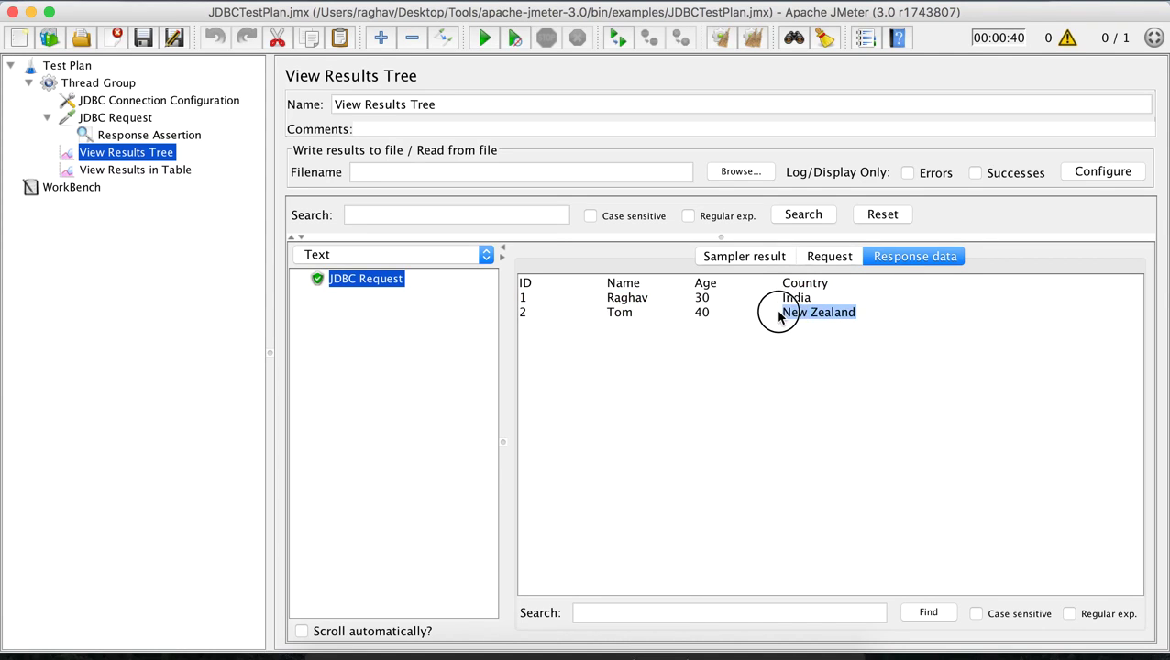
left_click(167, 138)
left_click(941, 167)
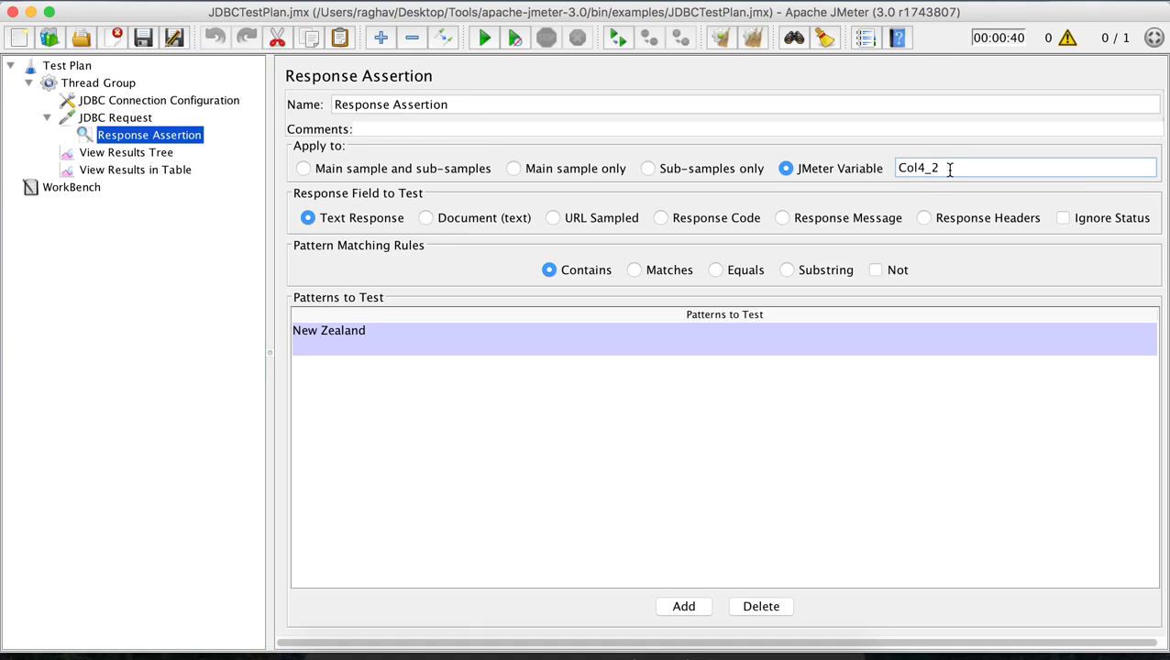
left_click_drag(950, 168, 901, 162)
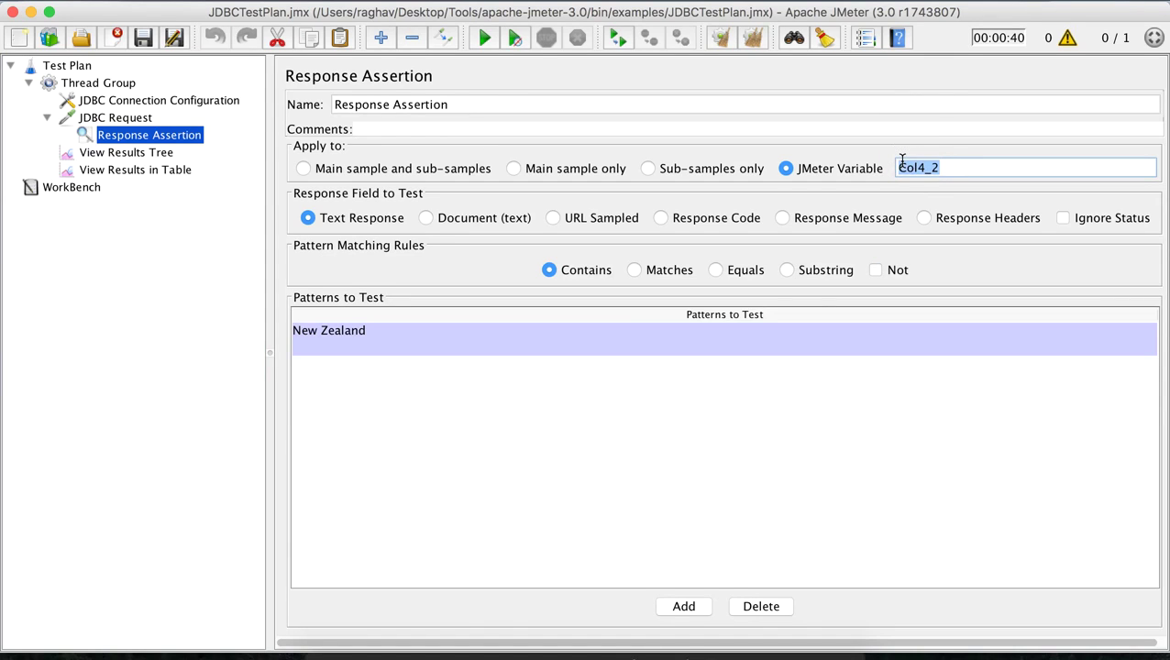
left_click(168, 154)
left_click_drag(778, 312, 856, 313)
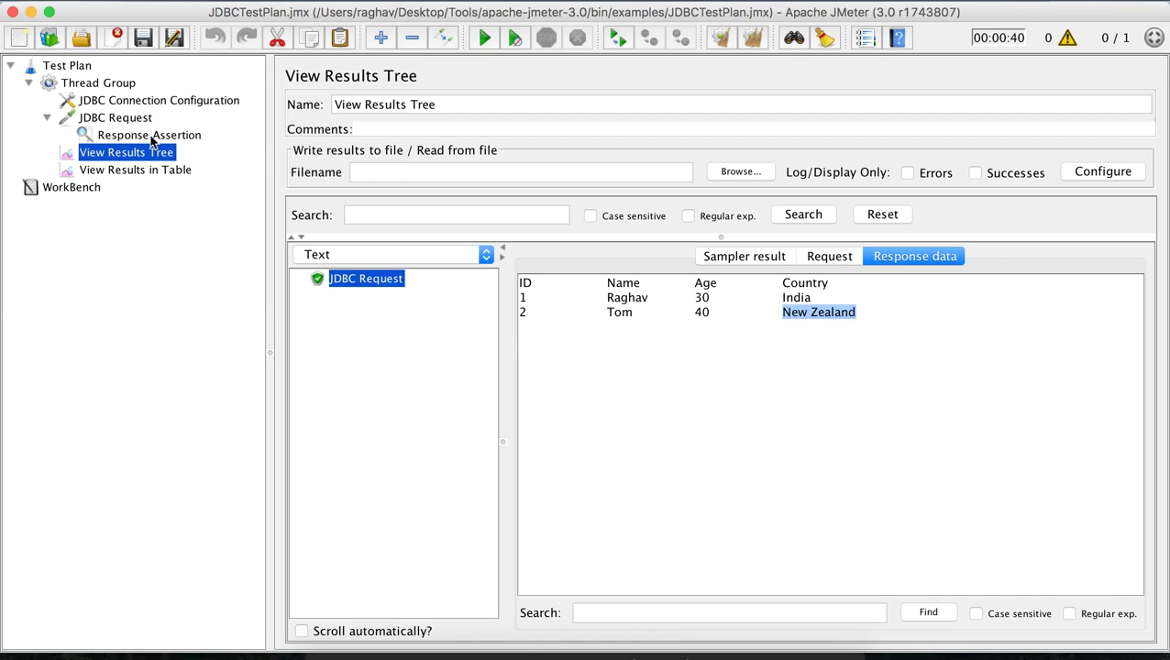
Switch to TextEdit and add the line "Step 3 : Add Jmeter Variable and Pattern to Test" after a blank line in the note
mouse_move(548, 657)
left_click(627, 653)
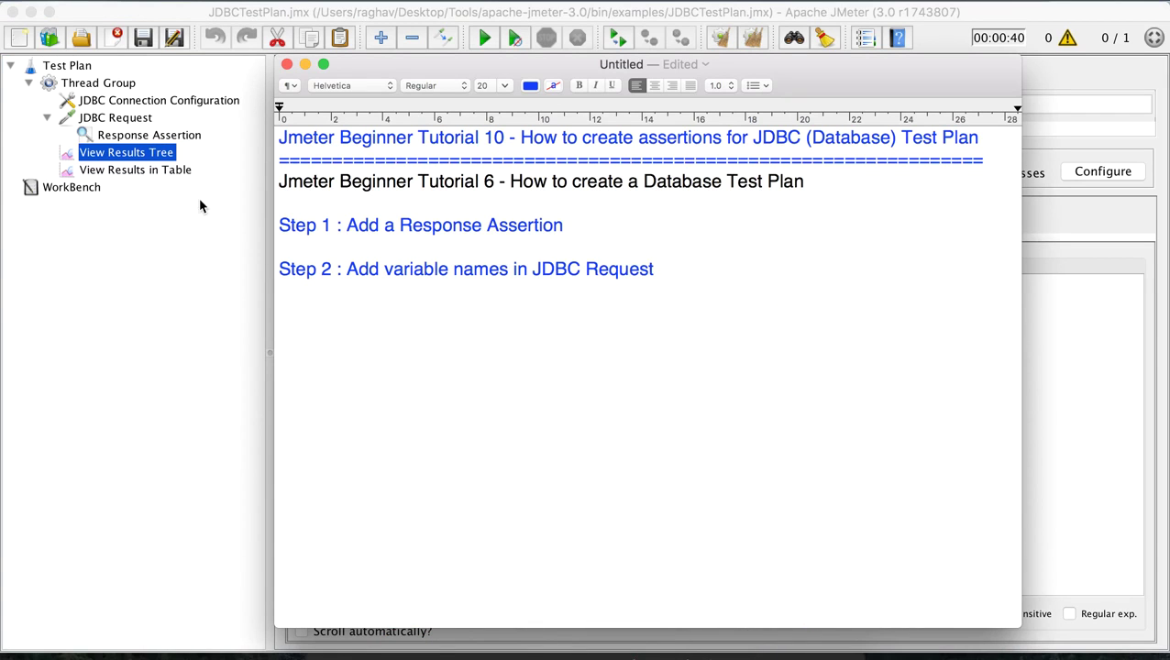
key("Return")
key("Return")
type("Step 3 :")
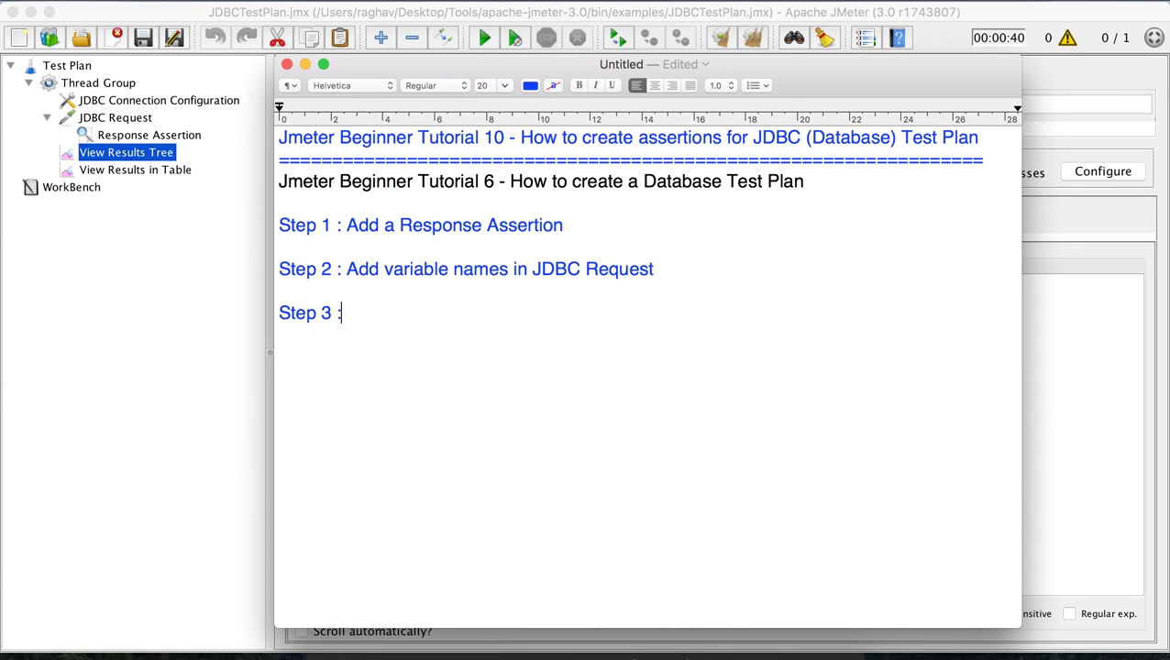
left_click(167, 136)
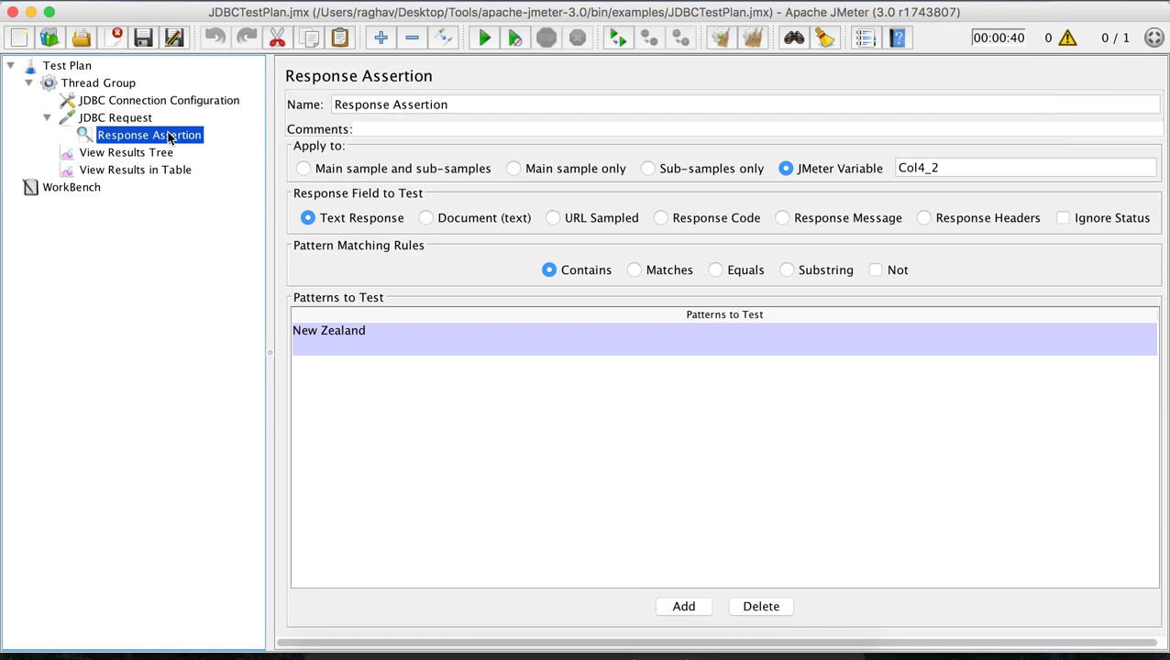
left_click(627, 623)
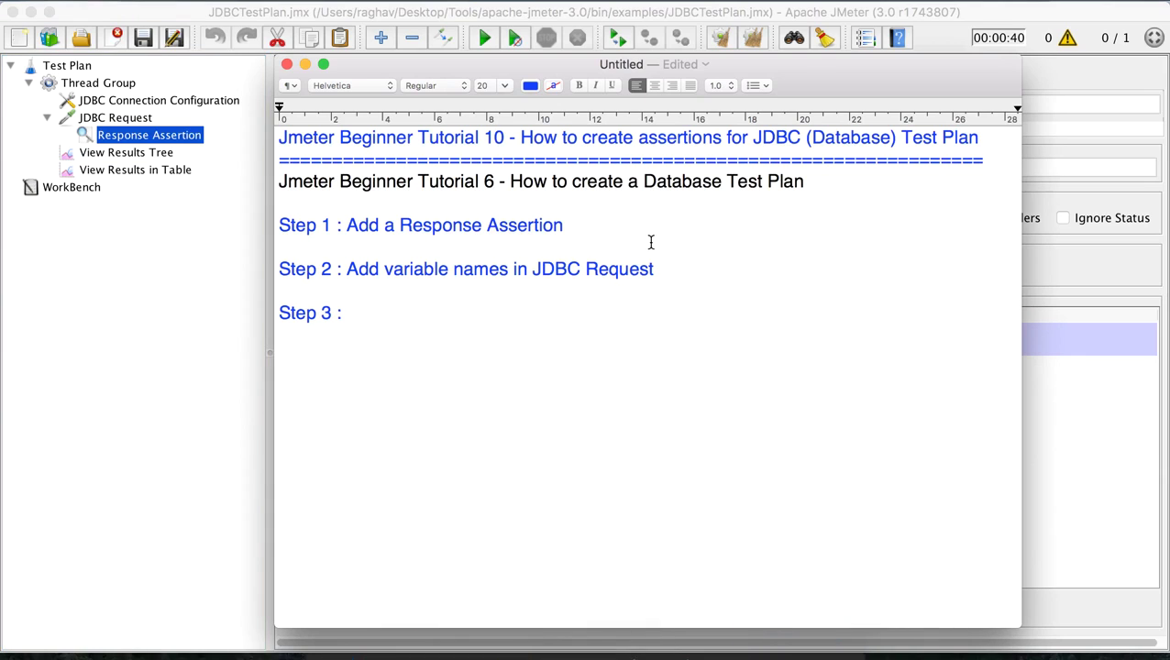
left_click_drag(805, 70, 807, 235)
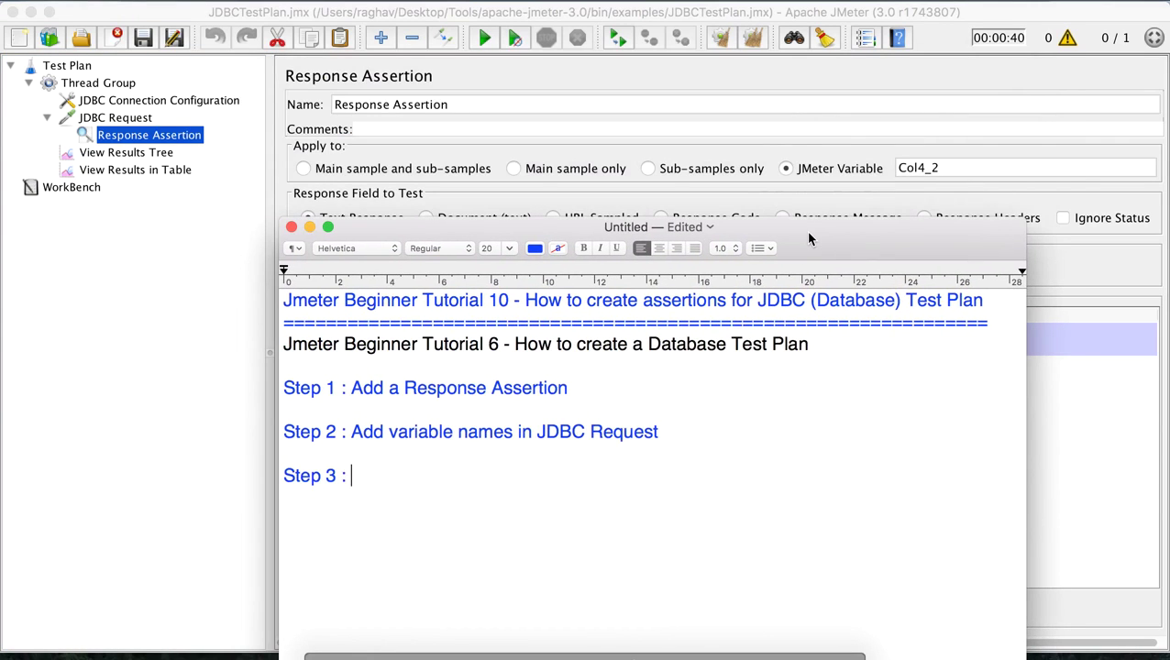
type("Add Jmeter Va")
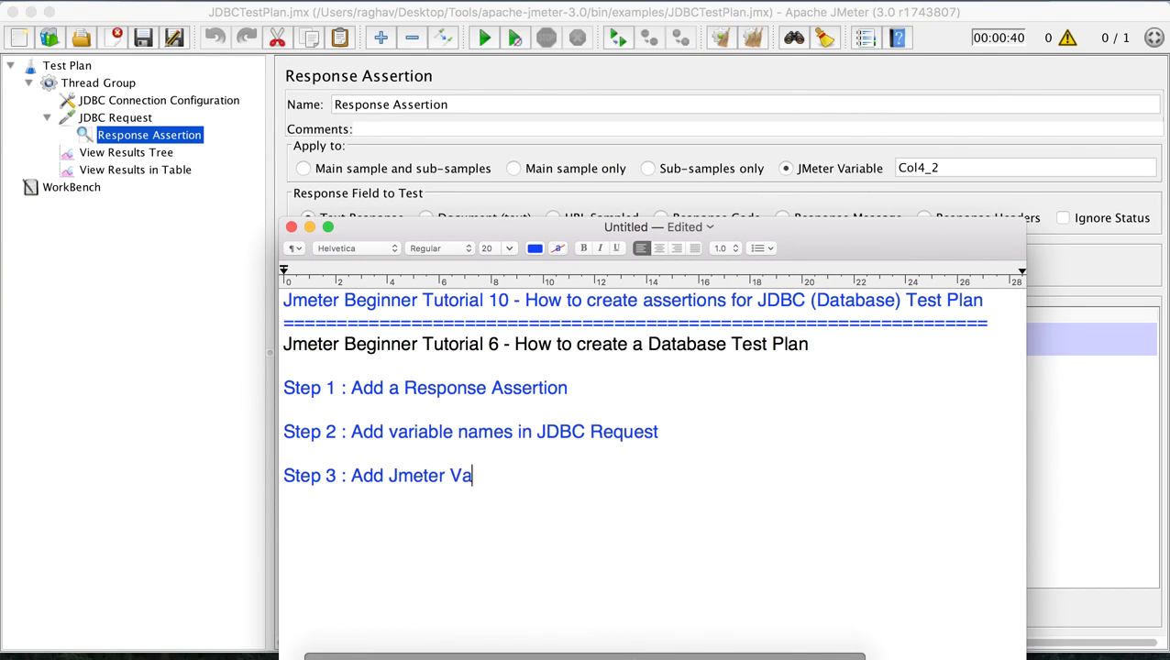
type("riable and")
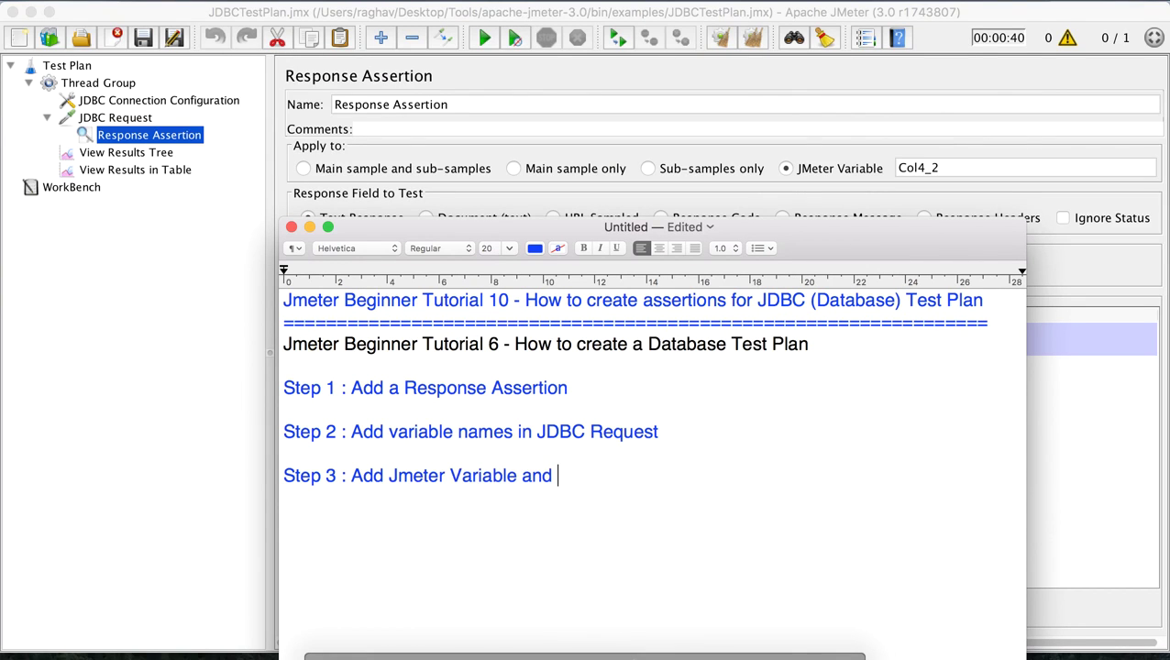
left_click_drag(823, 234, 896, 343)
type("Patt")
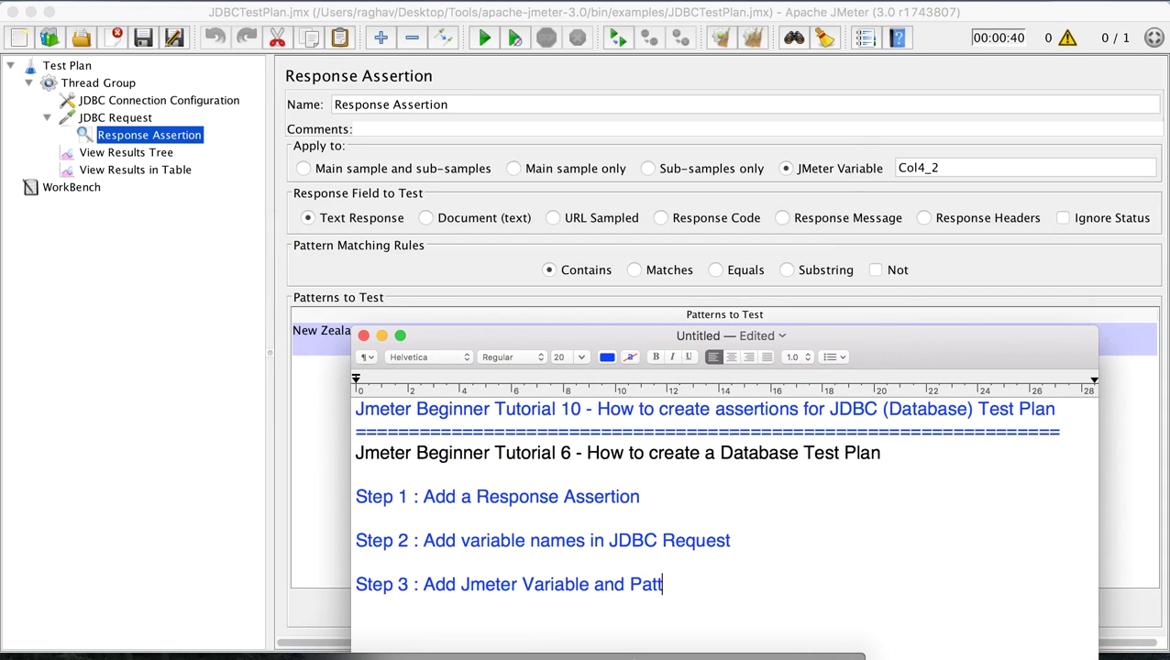
type("ern to Test")
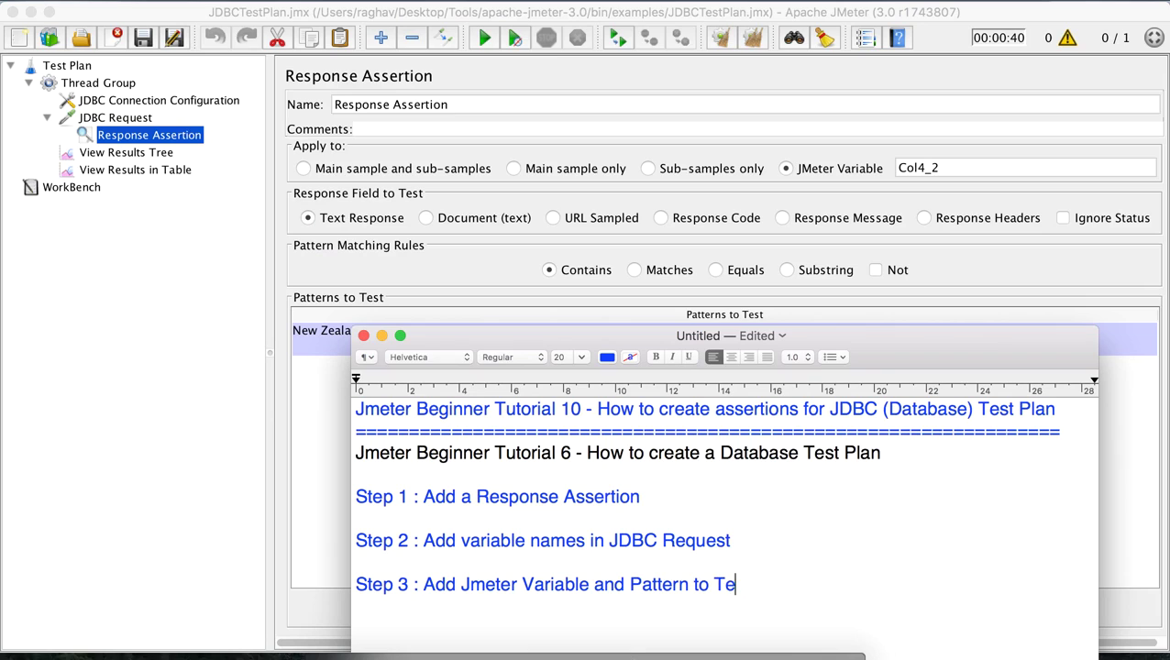
Return to JMeter and review the Response Assertion's test pattern and its JMeter variable
left_click(317, 349)
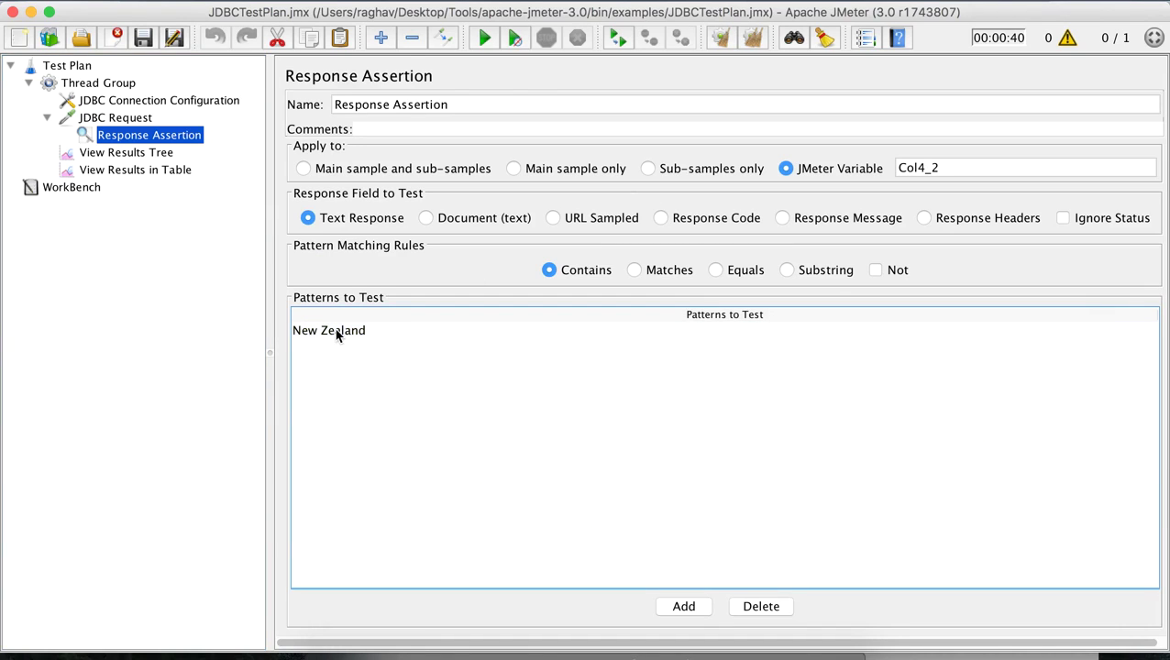
double_click(333, 342)
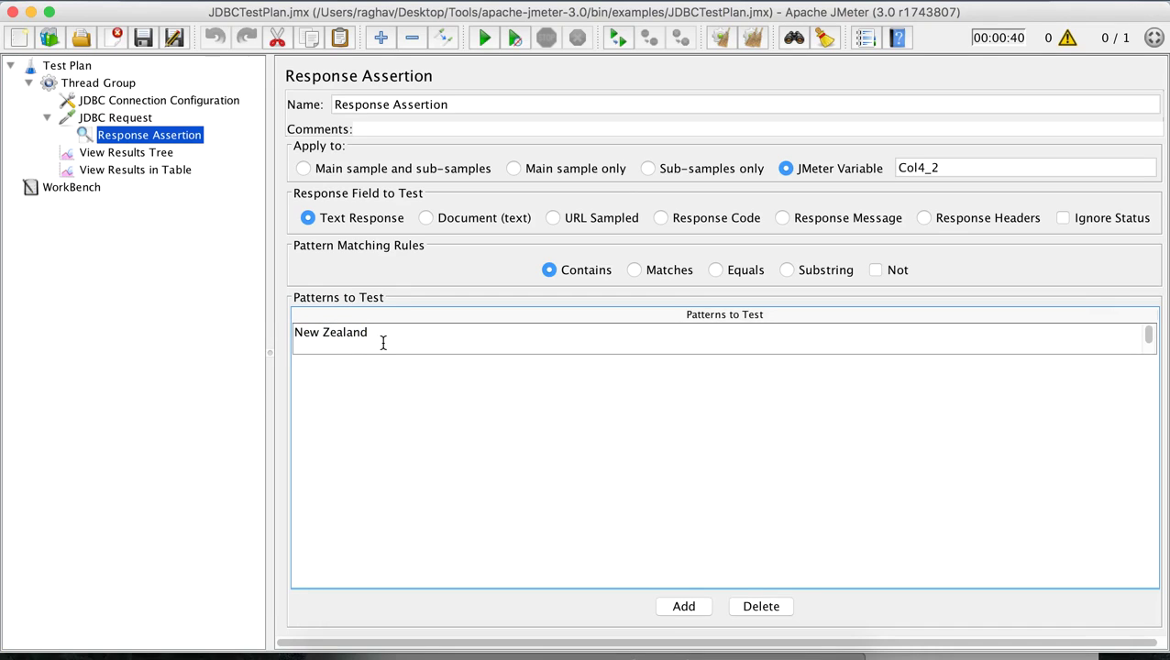
left_click_drag(383, 343, 288, 336)
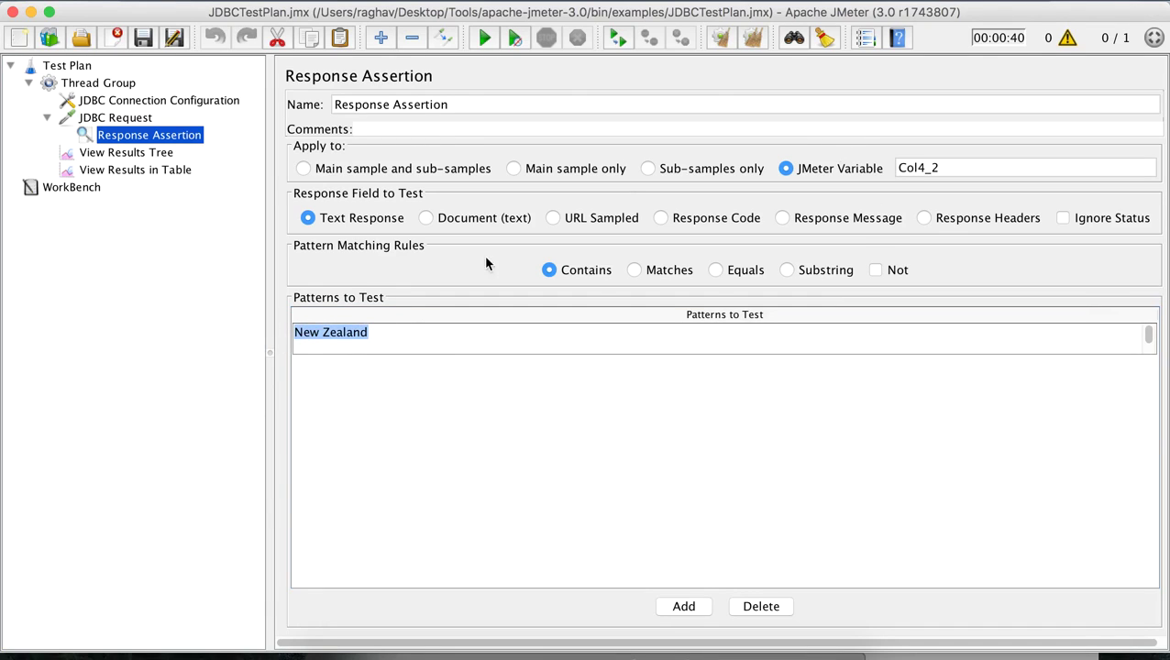
left_click_drag(920, 168, 888, 166)
double_click(918, 168)
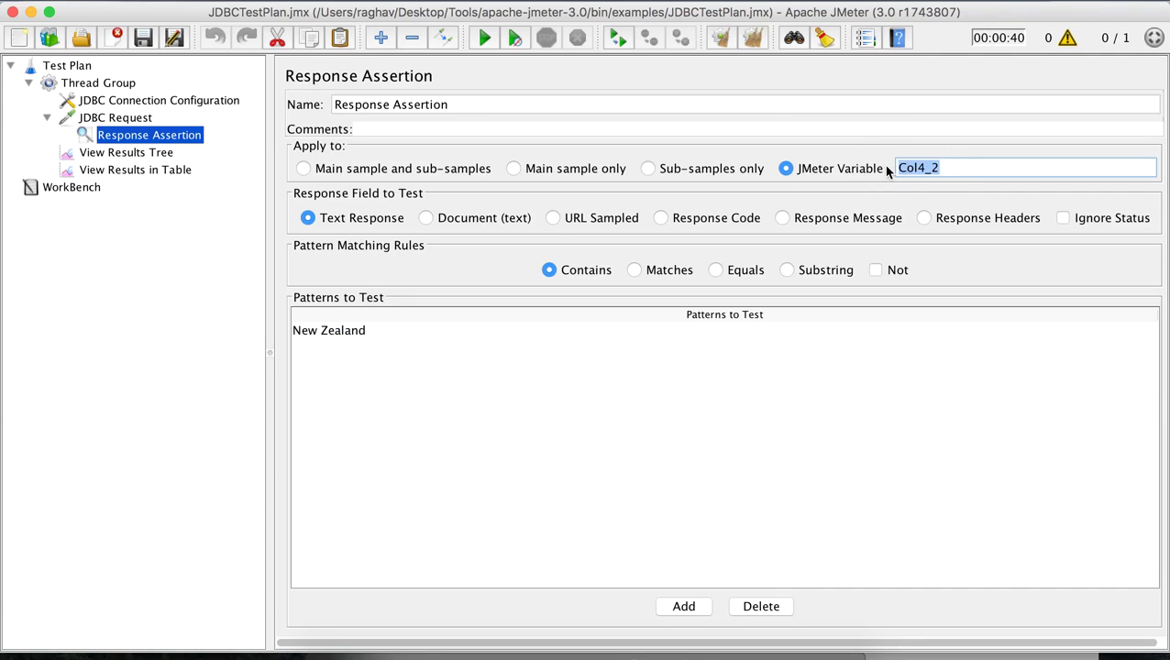
left_click(350, 344)
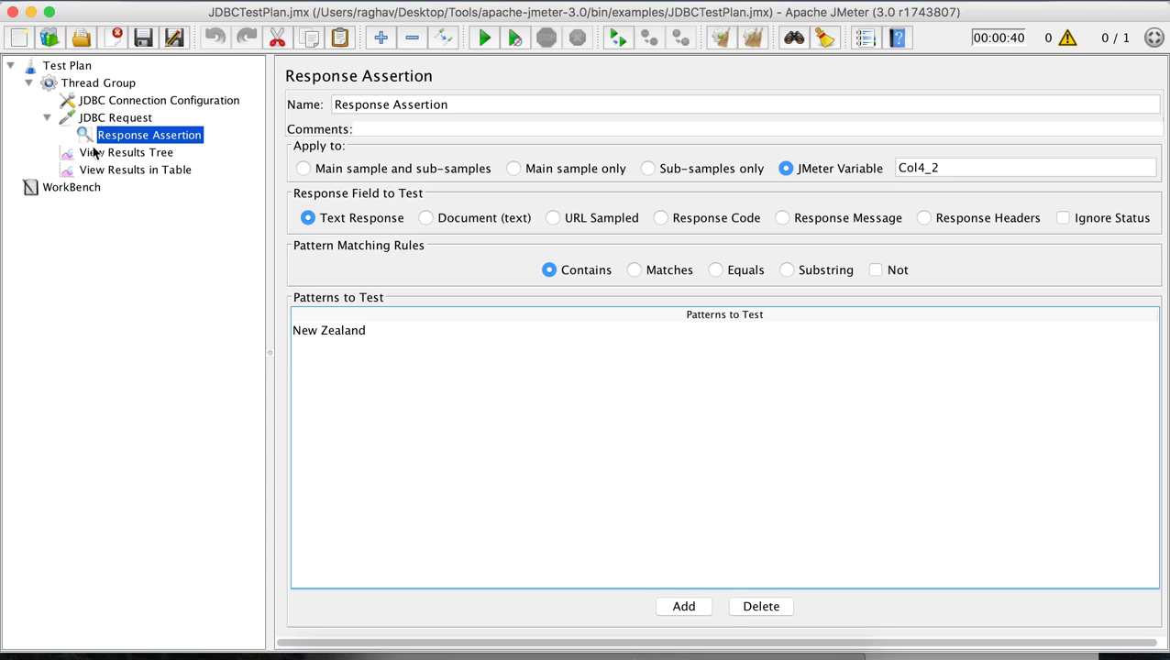
Add an Assertion Results listener to the Thread Group
left_click(96, 84)
right_click(97, 84)
mouse_move(163, 97)
mouse_move(367, 111)
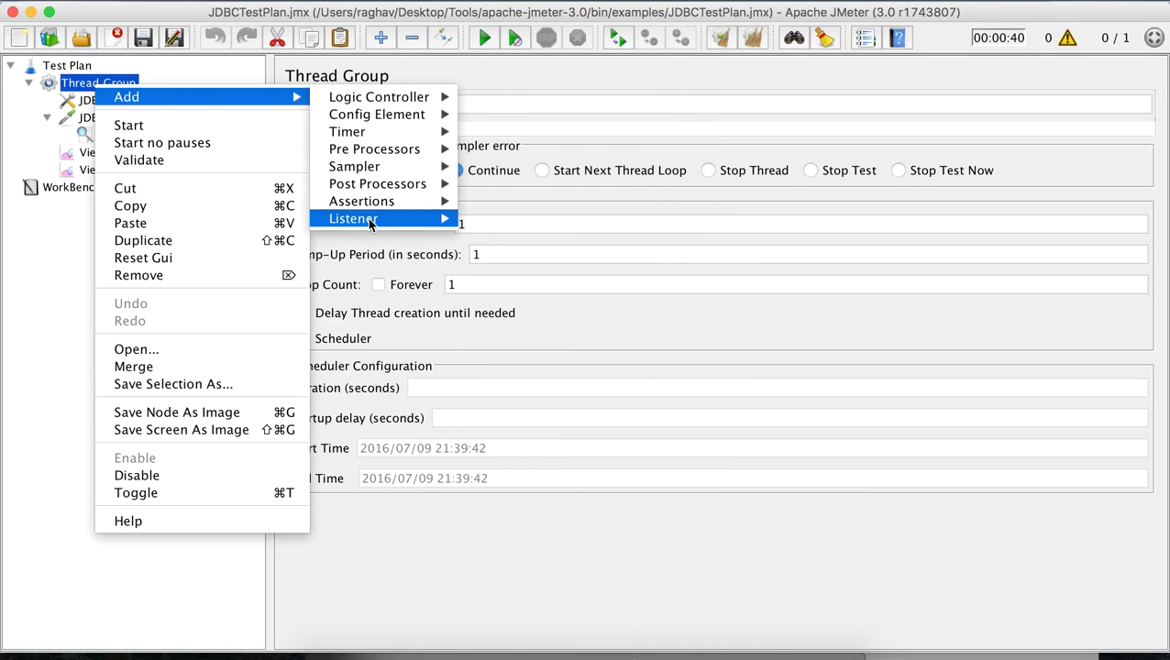
mouse_move(370, 224)
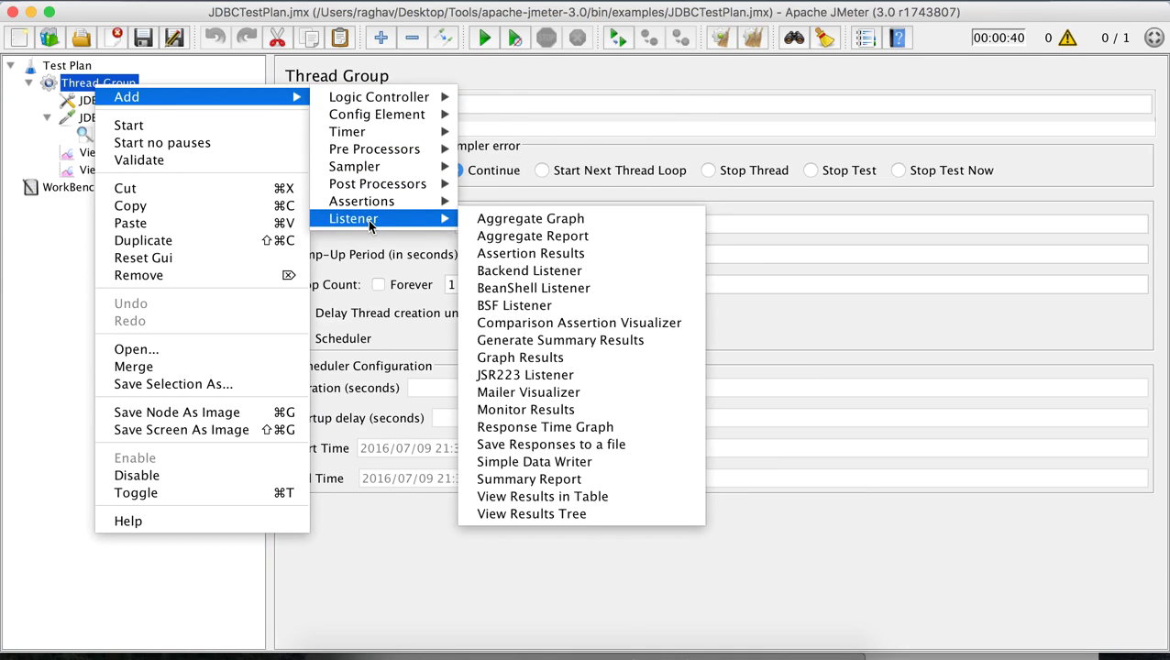
left_click(545, 261)
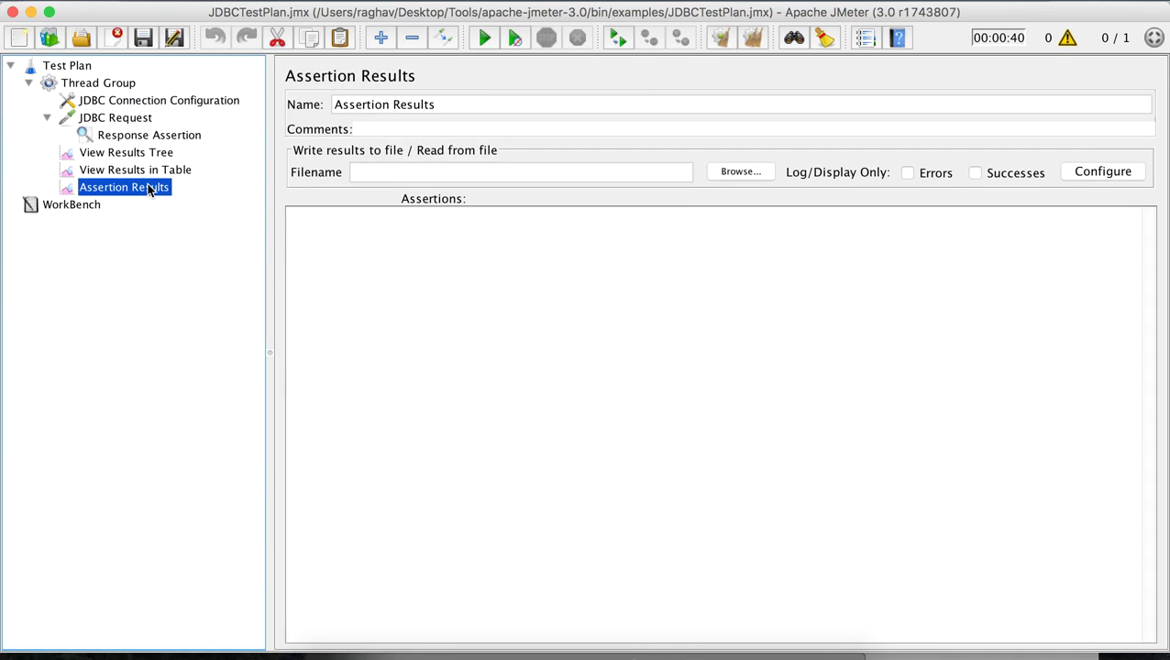
Show View Results in Table, clear all earlier results, and run the test plan
left_click(109, 138)
mouse_move(578, 633)
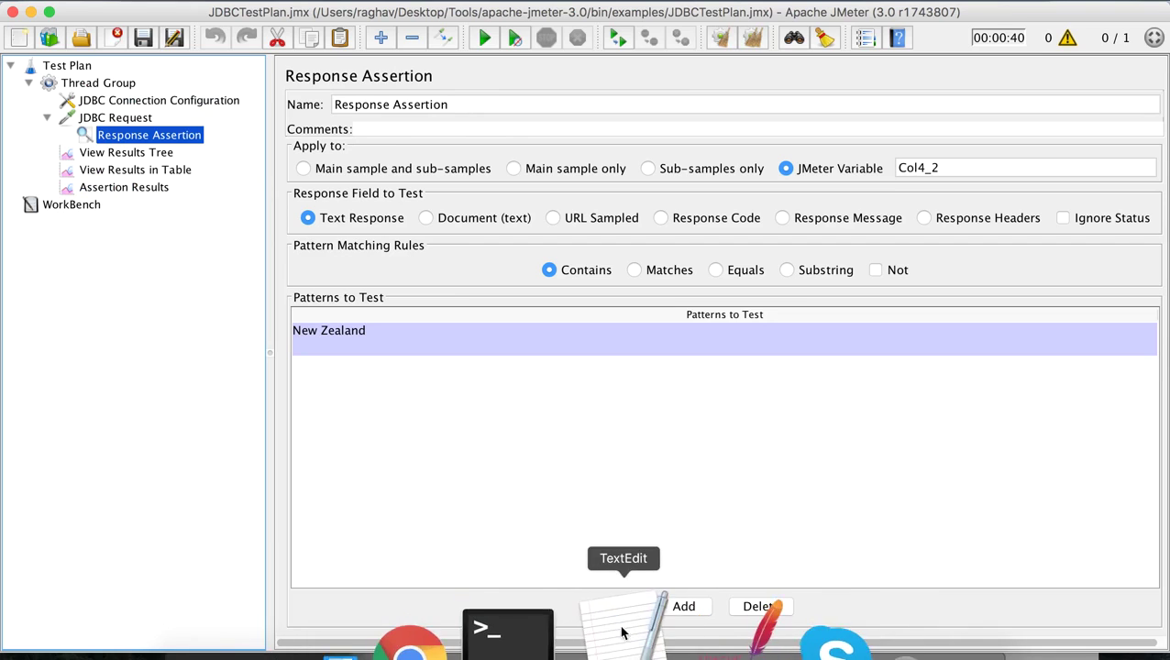
left_click(617, 628)
left_click(326, 346)
left_click(148, 172)
left_click(751, 39)
left_click(484, 39)
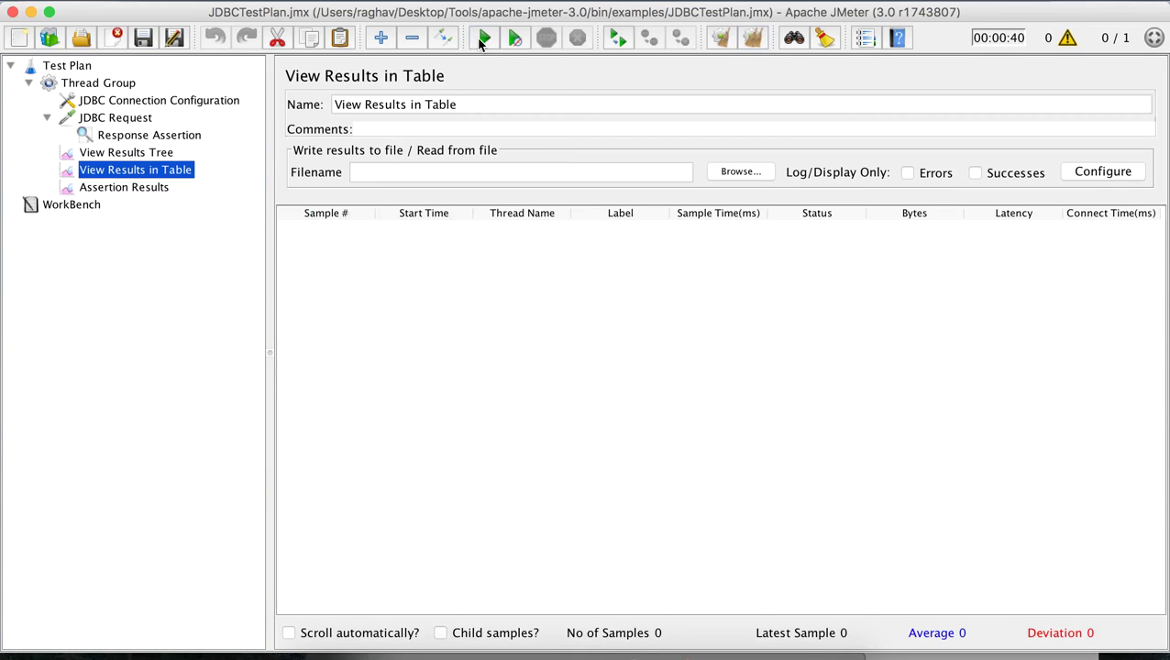
Switch to TextEdit and add the line "Step 4 : Add Listener Assertion Results" after a blank line in the note
left_click(614, 633)
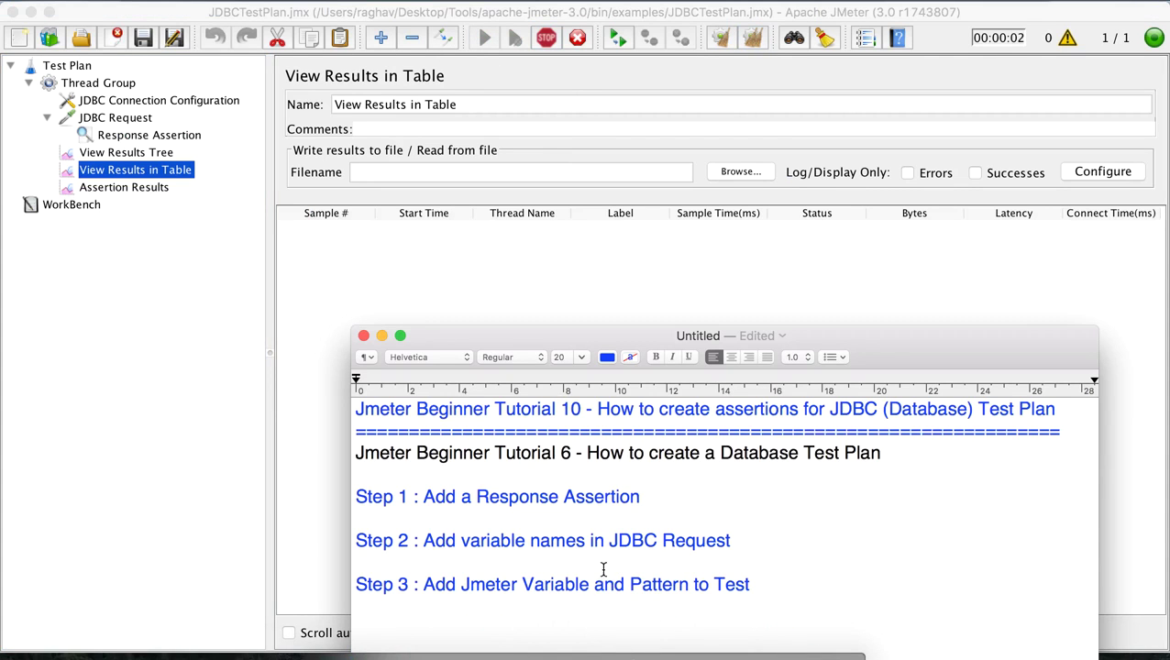
key("Return")
key("Return")
type("Step 4 :")
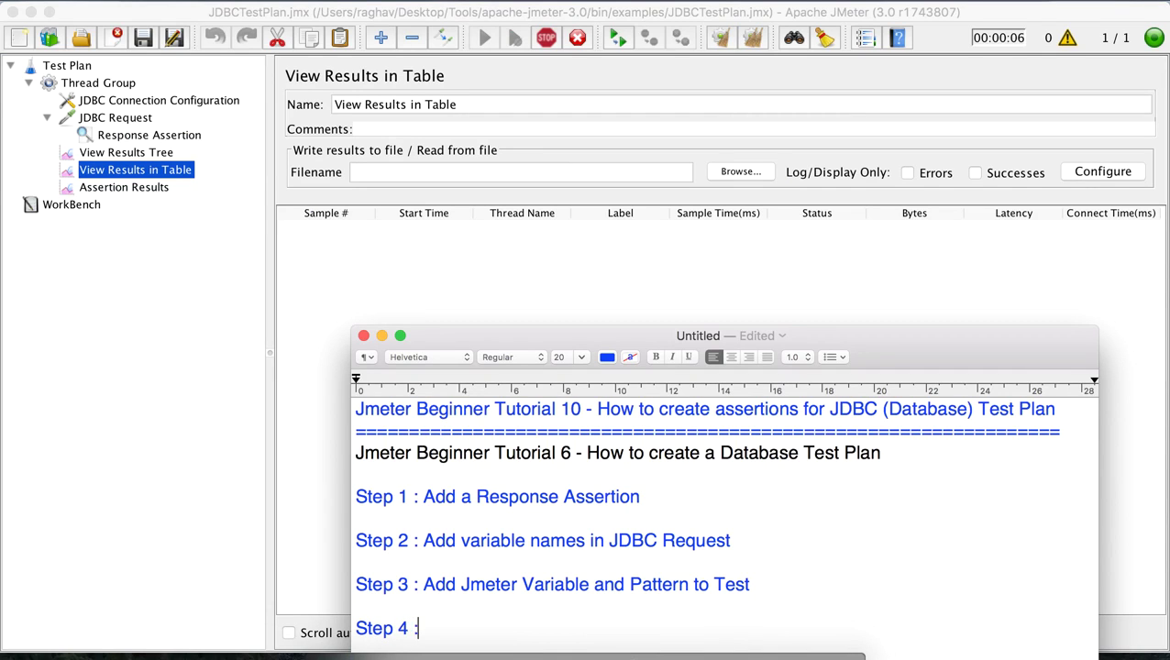
left_click_drag(721, 344, 668, 201)
type("Add")
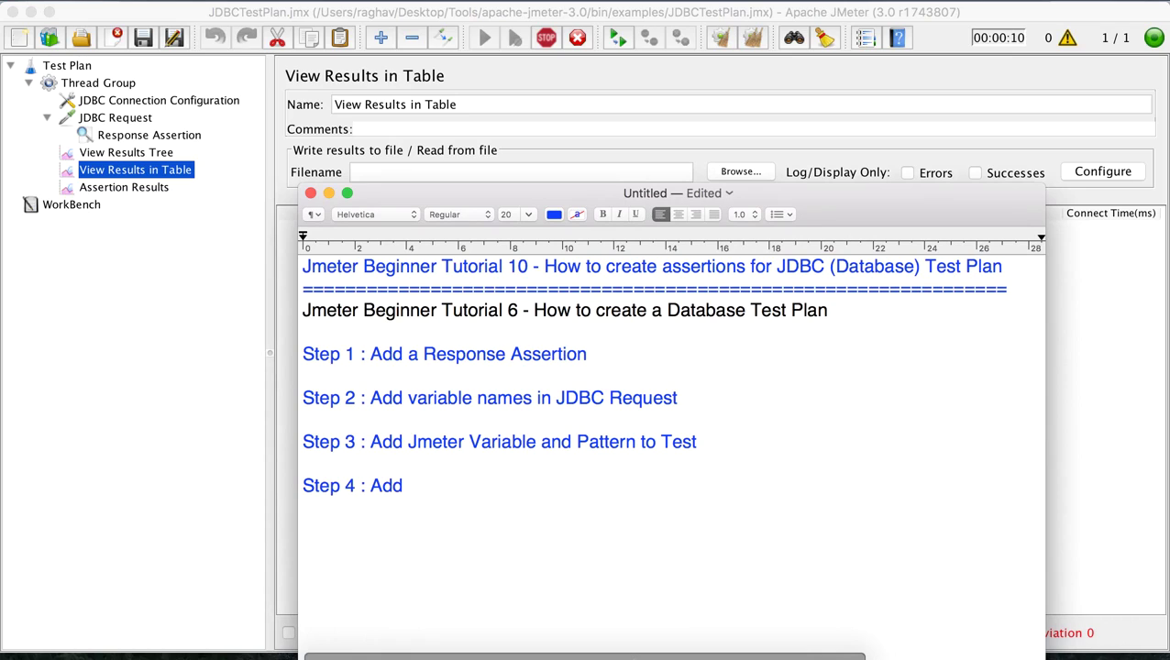
type(" Listenere")
key("BackSpace")
type("a")
key("BackSpace")
type("Assertion")
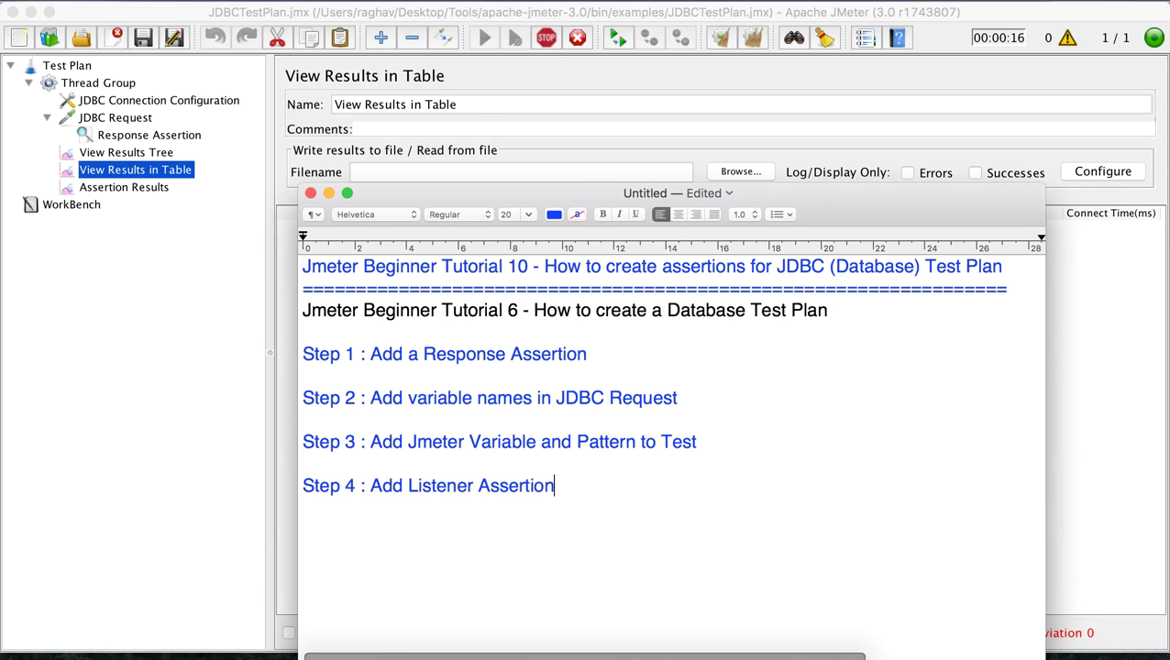
type(" Results")
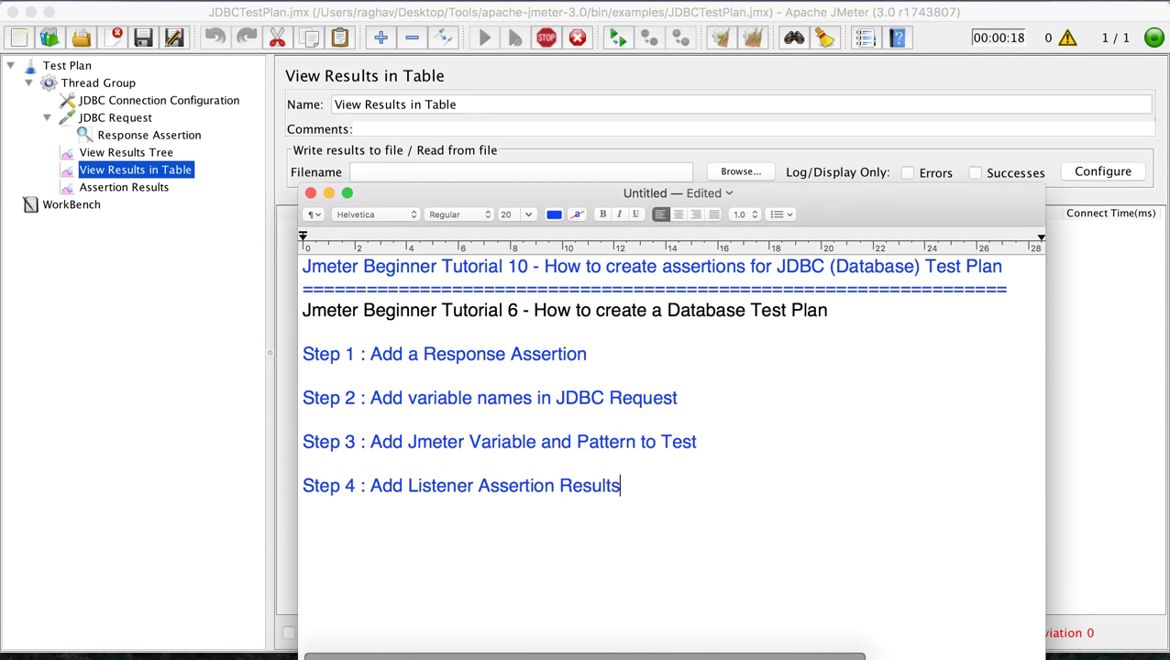
Return to JMeter and review the run in the results table, the JDBC Request's response data, and Assertion Results
left_click(169, 167)
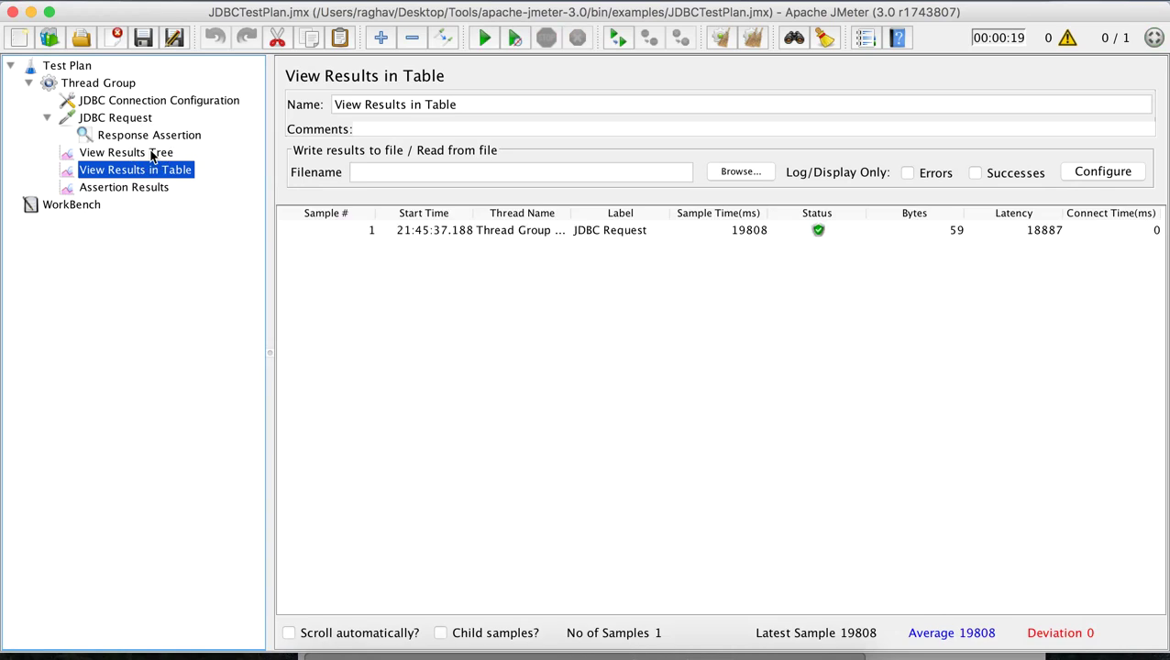
left_click(152, 153)
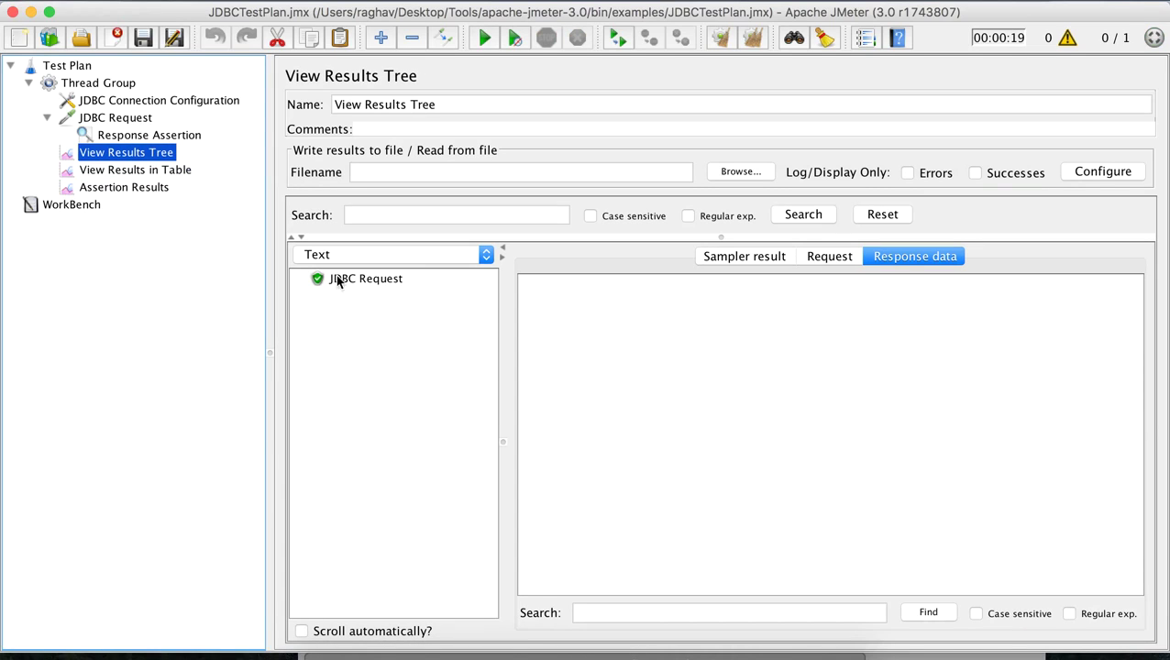
left_click(371, 280)
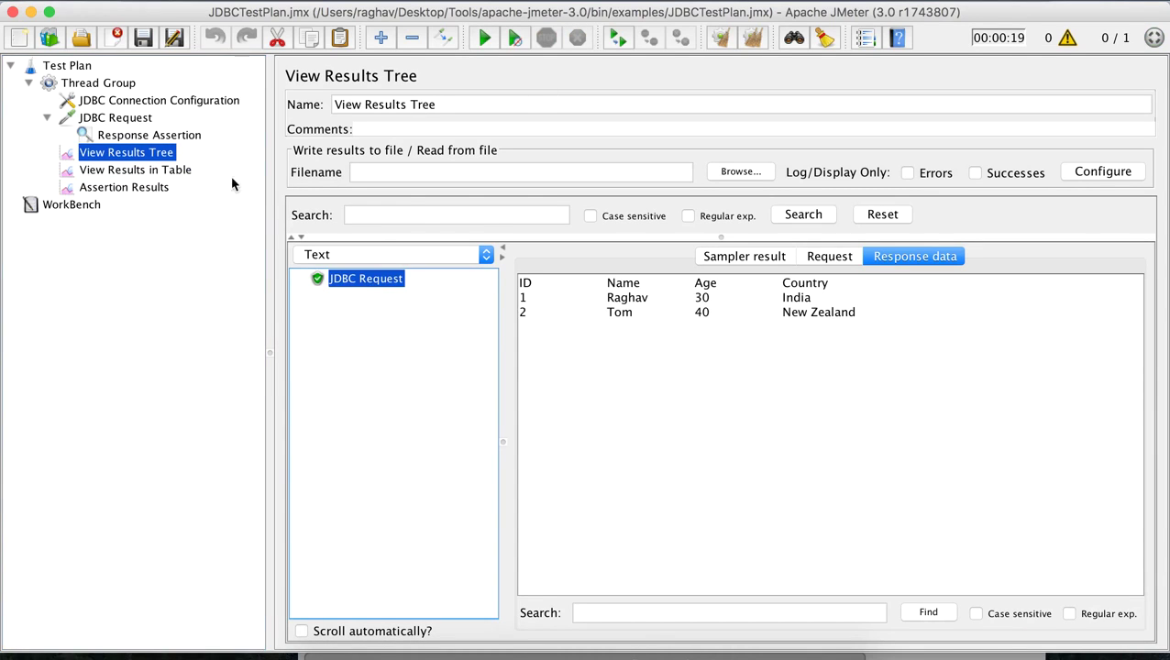
left_click(163, 174)
left_click(152, 188)
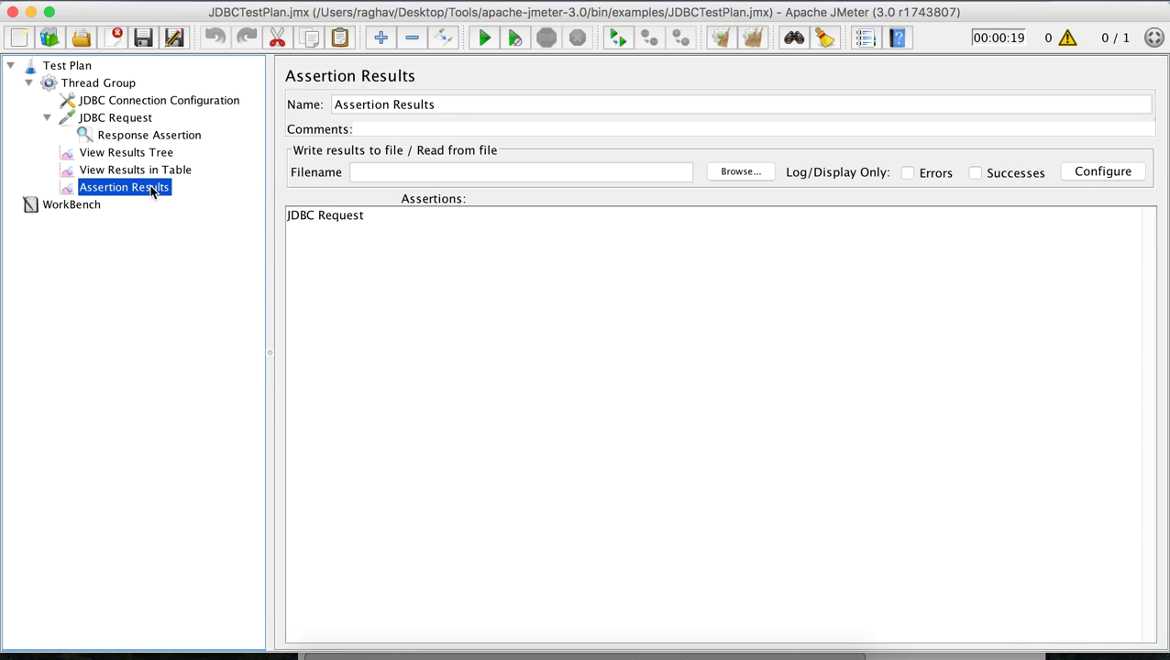
left_click(287, 215)
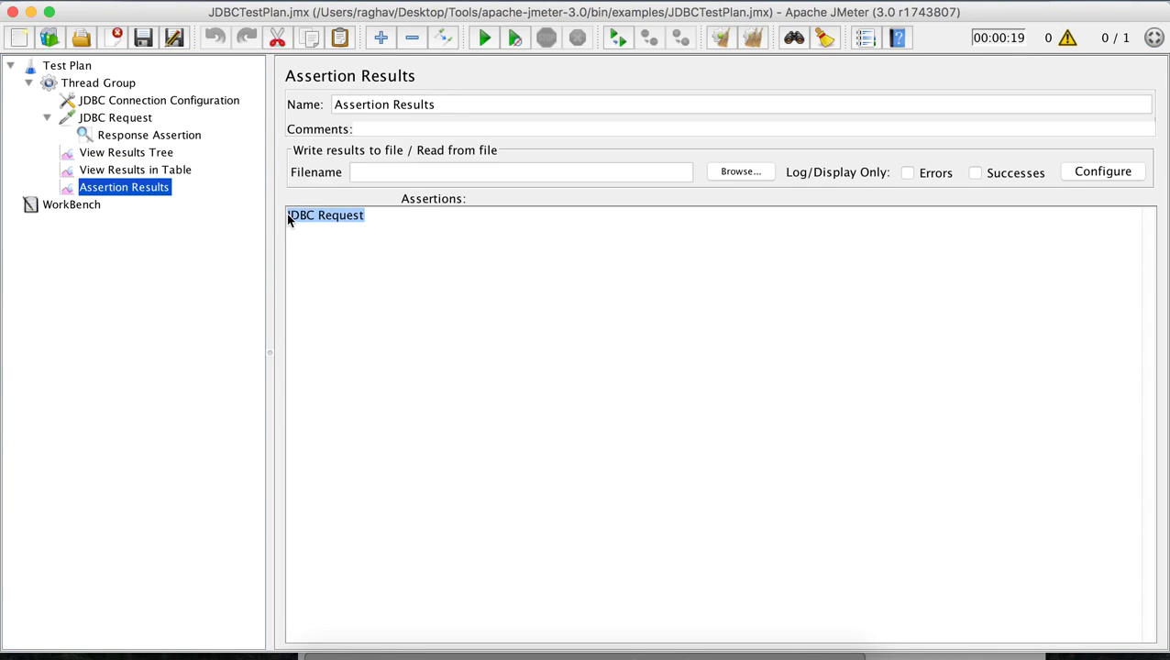
left_click(153, 178)
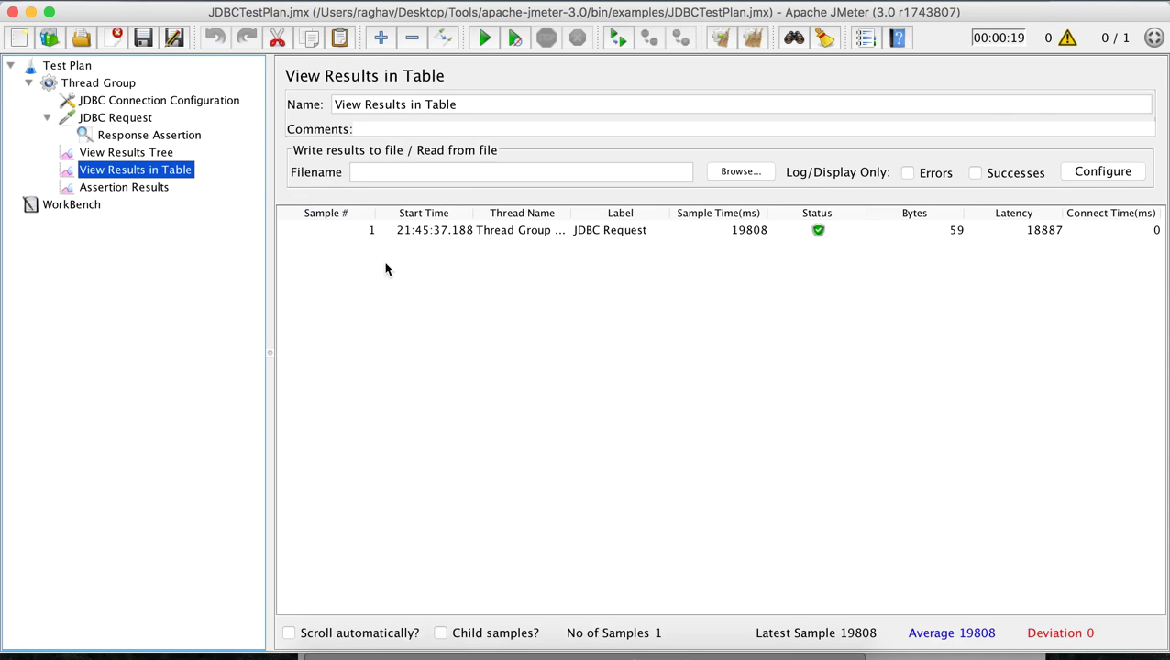
left_click(139, 153)
Change the Response Assertion's test pattern from New Zealand to India
left_click(139, 135)
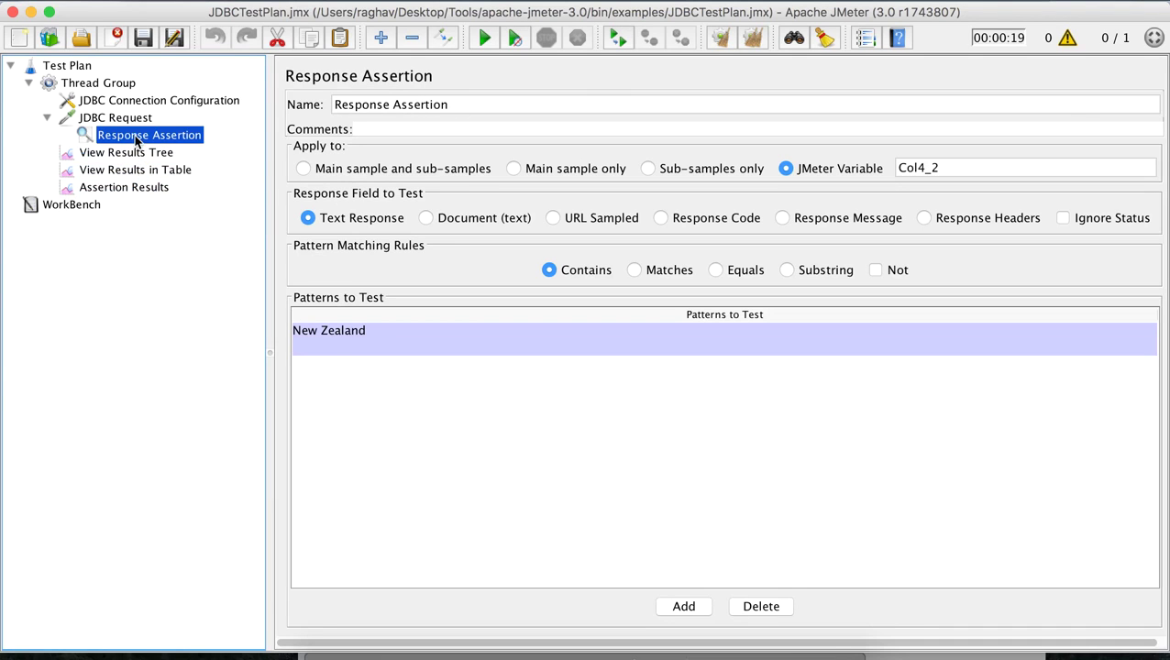
double_click(379, 334)
left_click_drag(395, 332, 267, 332)
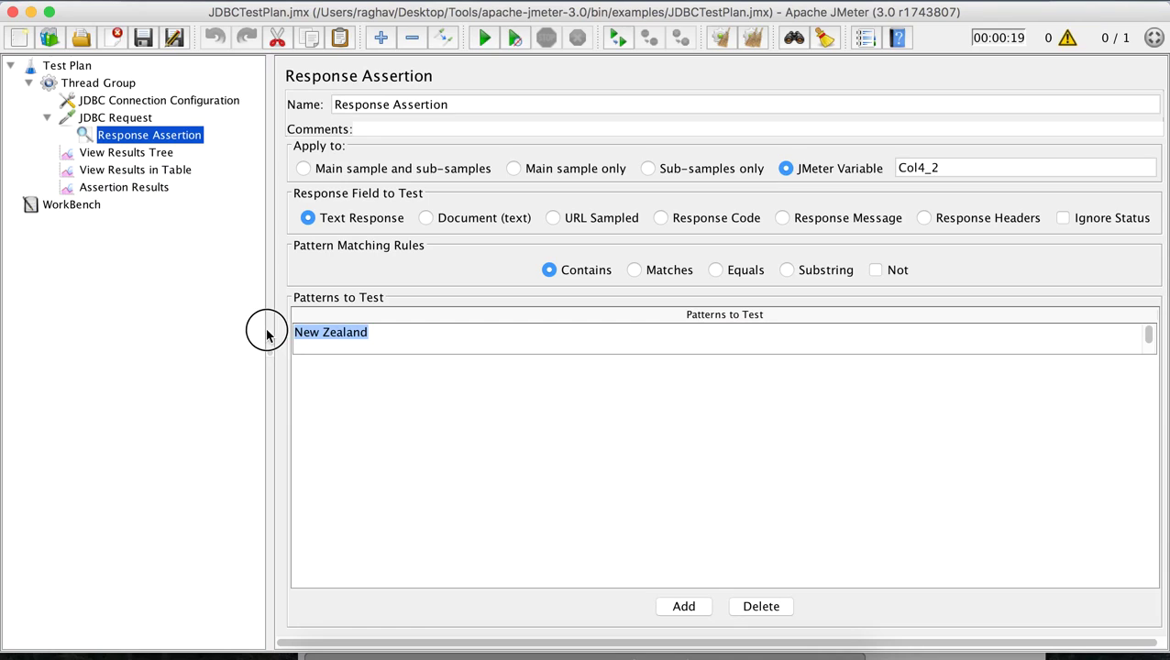
type("India")
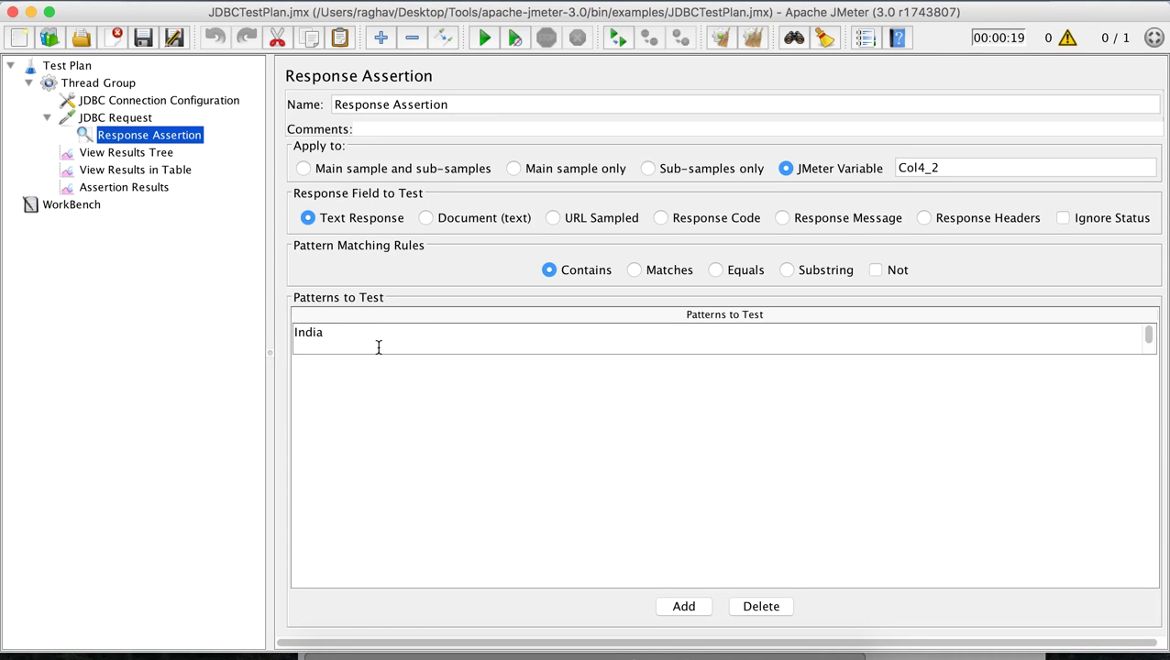
Compare India's row in the response data with the assertion's JMeter variable, and run the test plan again
left_click(156, 154)
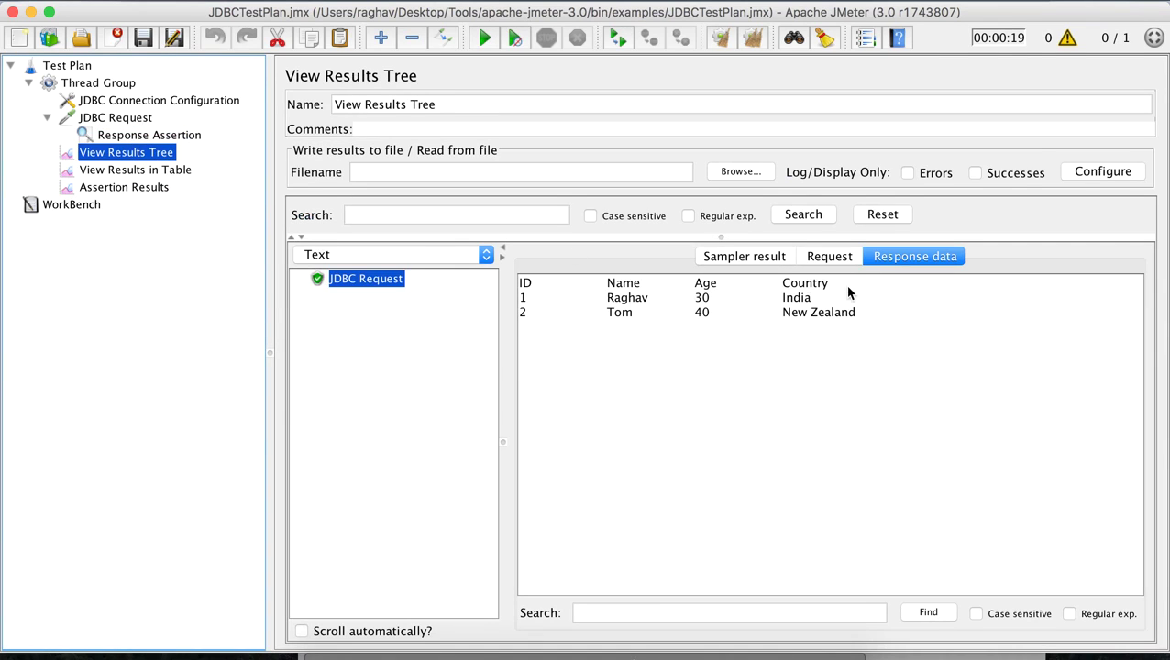
left_click_drag(767, 295, 817, 301)
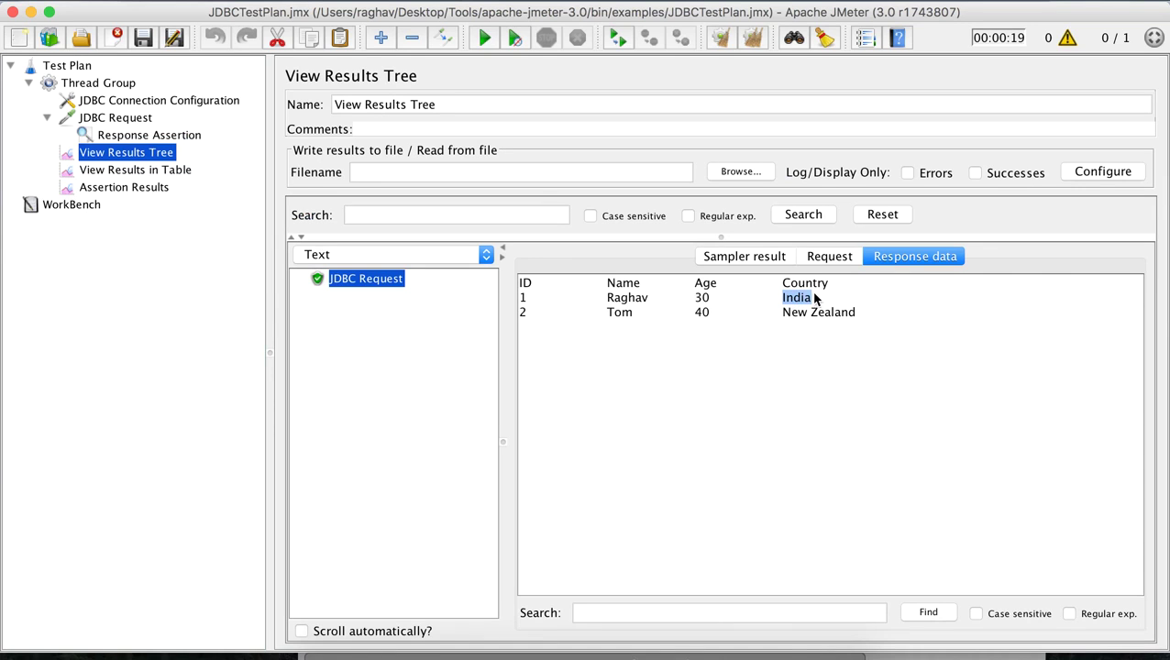
left_click(154, 136)
left_click_drag(925, 168, 899, 168)
left_click(945, 169)
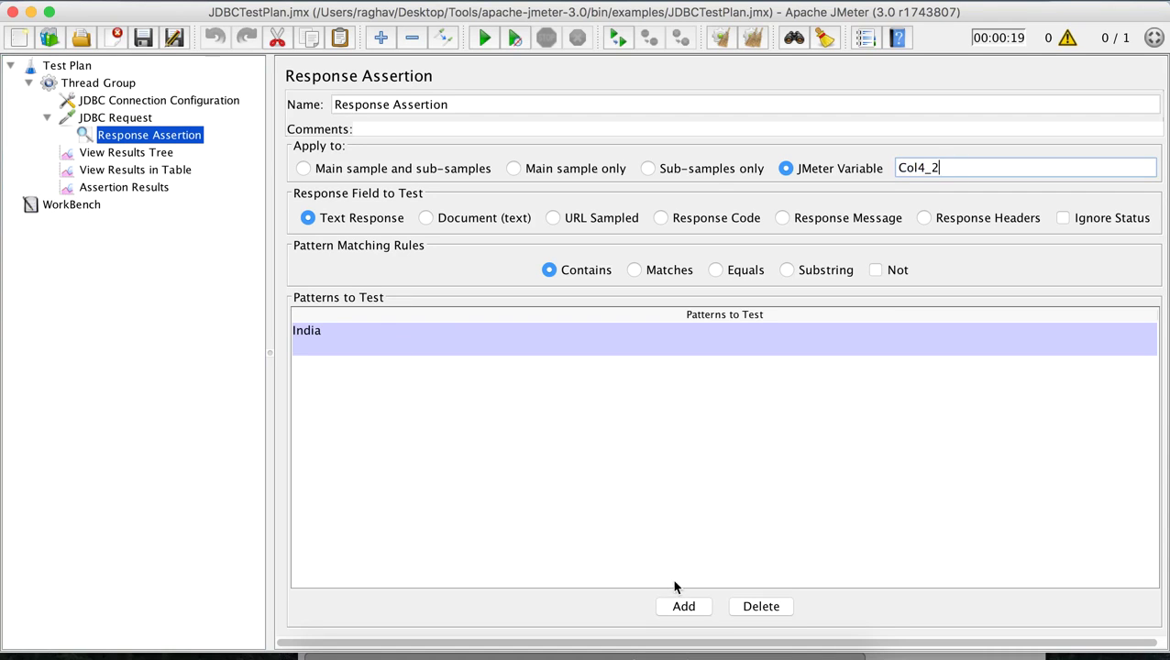
left_click(484, 40)
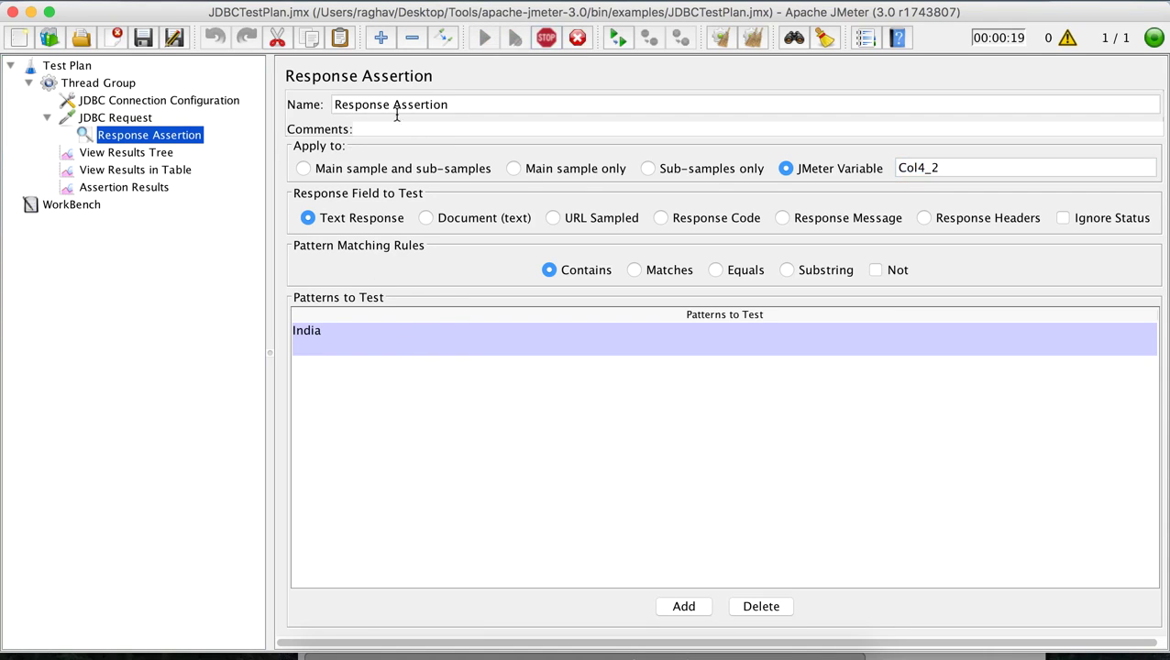
Examine the second run's results in the table, the results tree with its Response Assertion entry, and Assertion Results
left_click(144, 190)
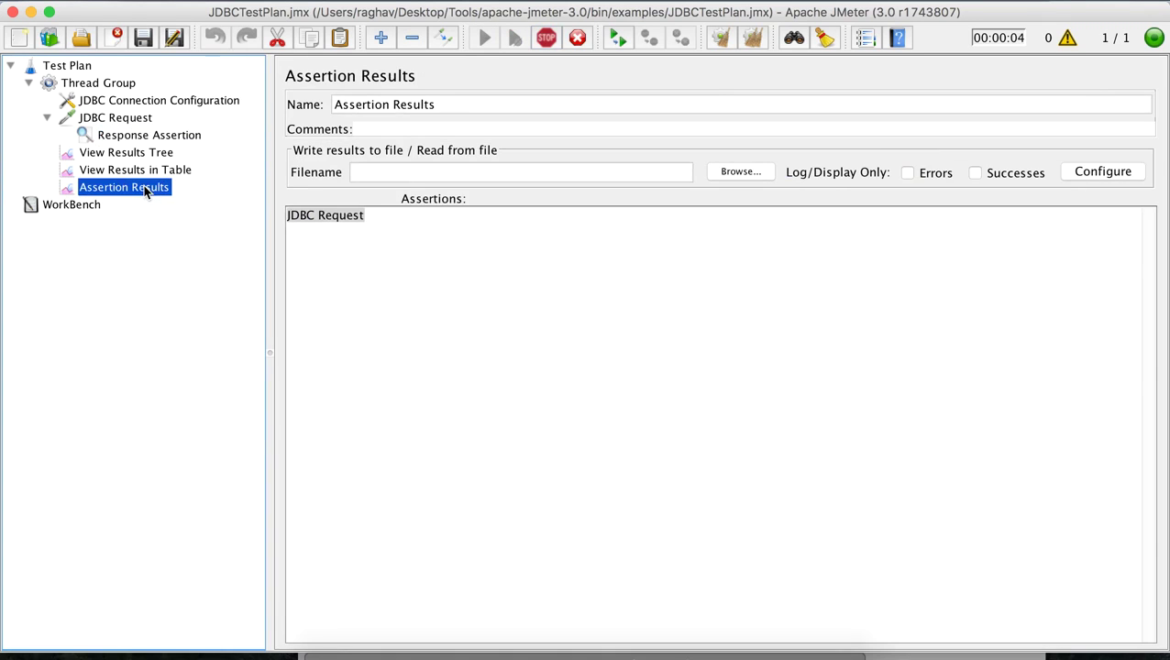
left_click(134, 169)
left_click(129, 153)
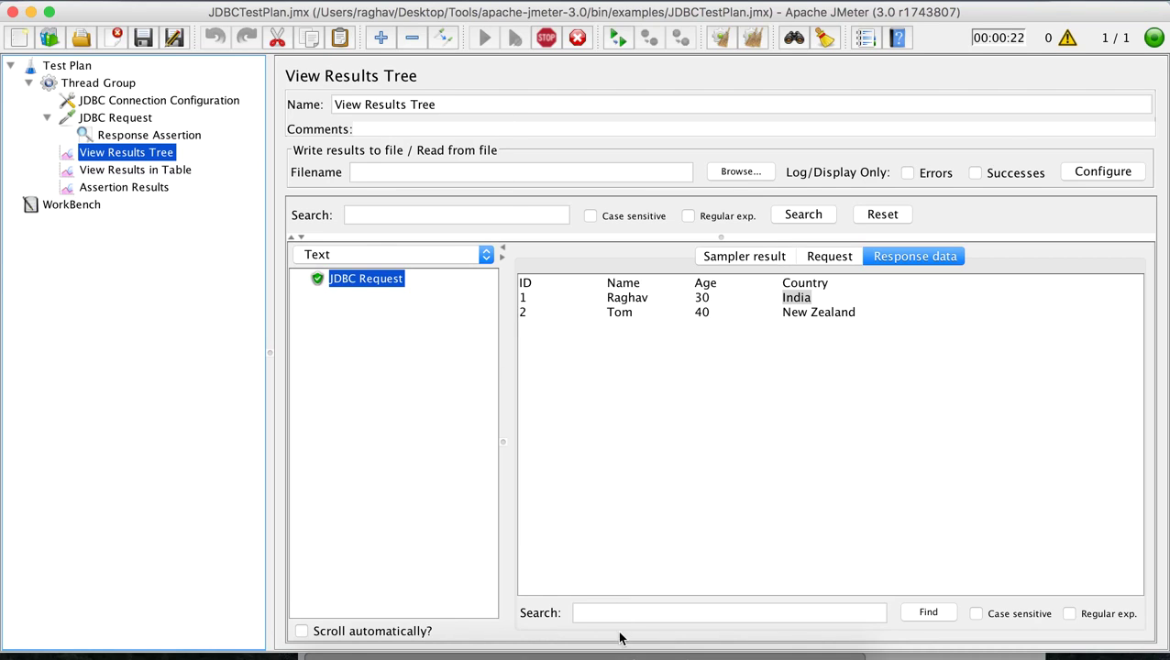
left_click(154, 171)
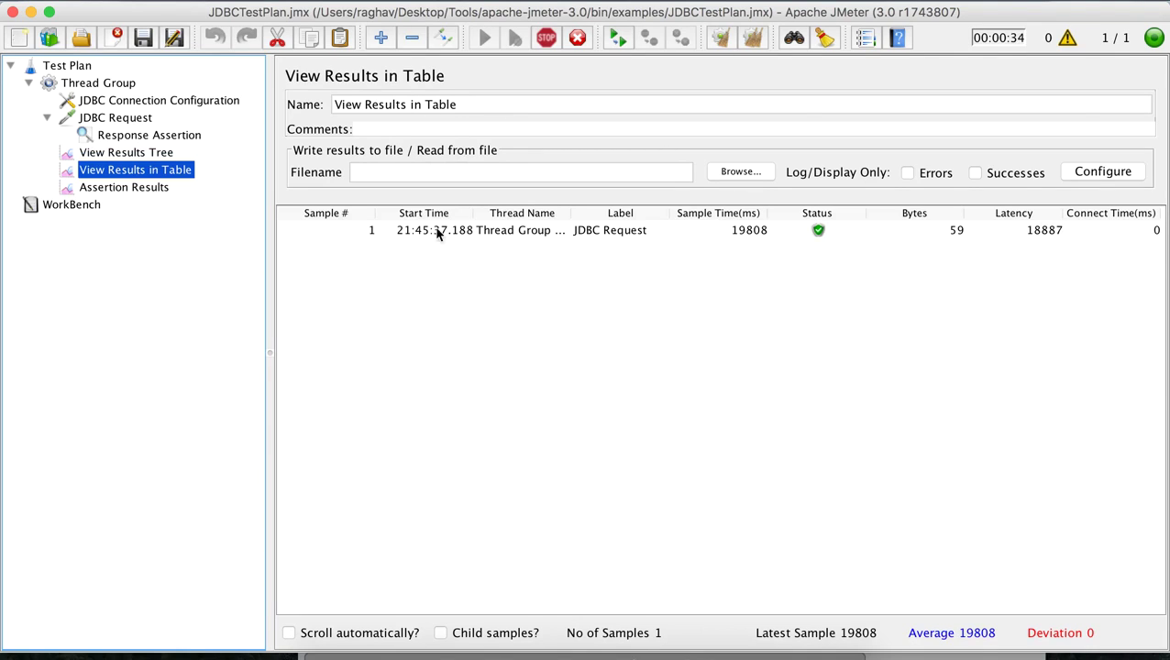
left_click(158, 154)
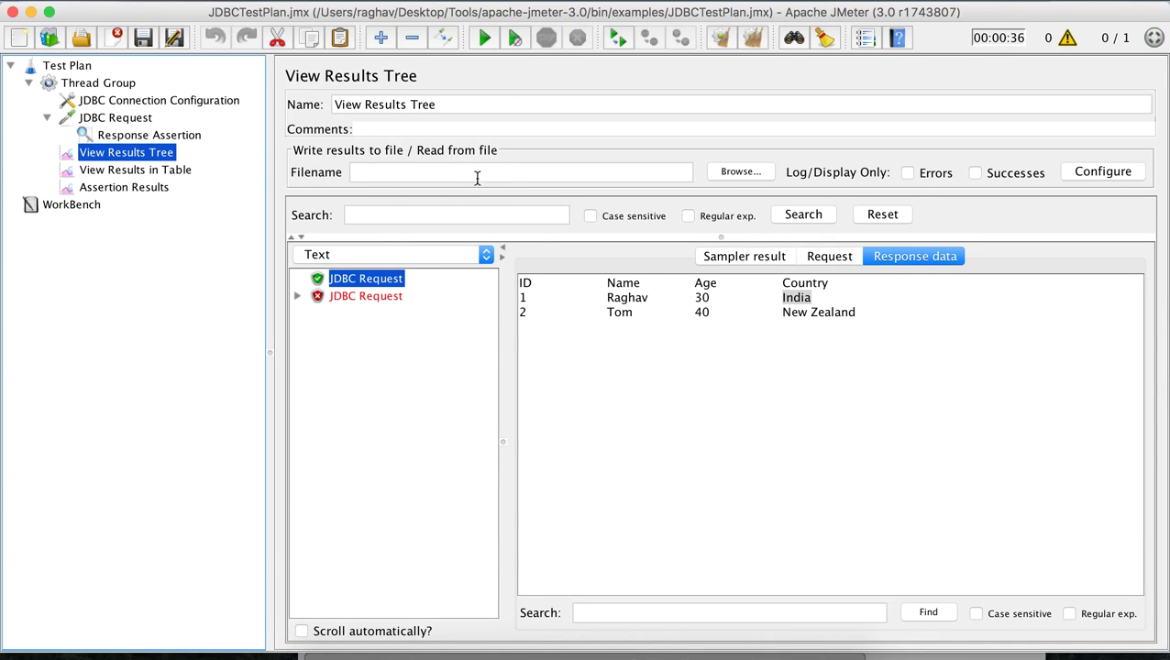
left_click(354, 297)
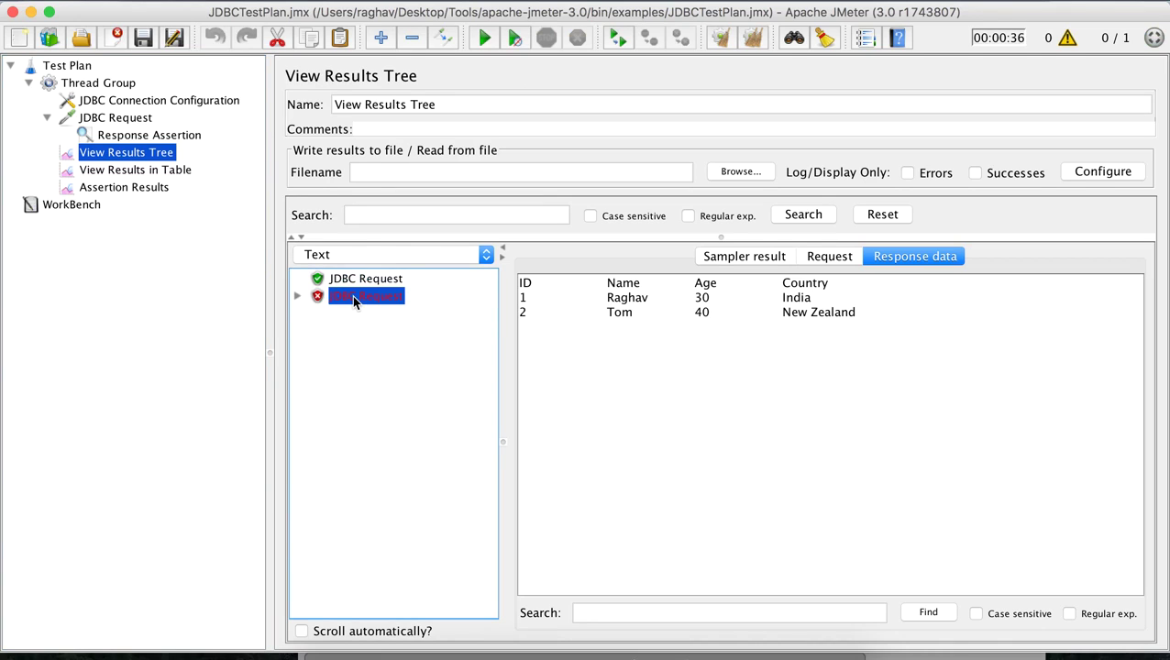
left_click(297, 295)
left_click(379, 314)
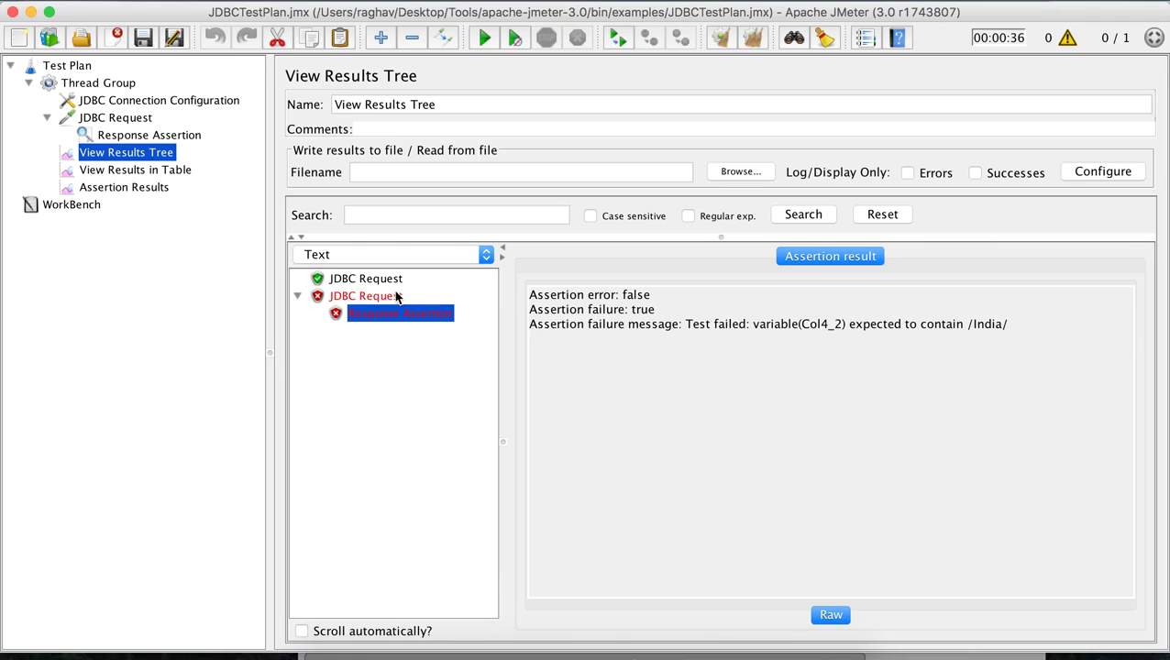
left_click(135, 188)
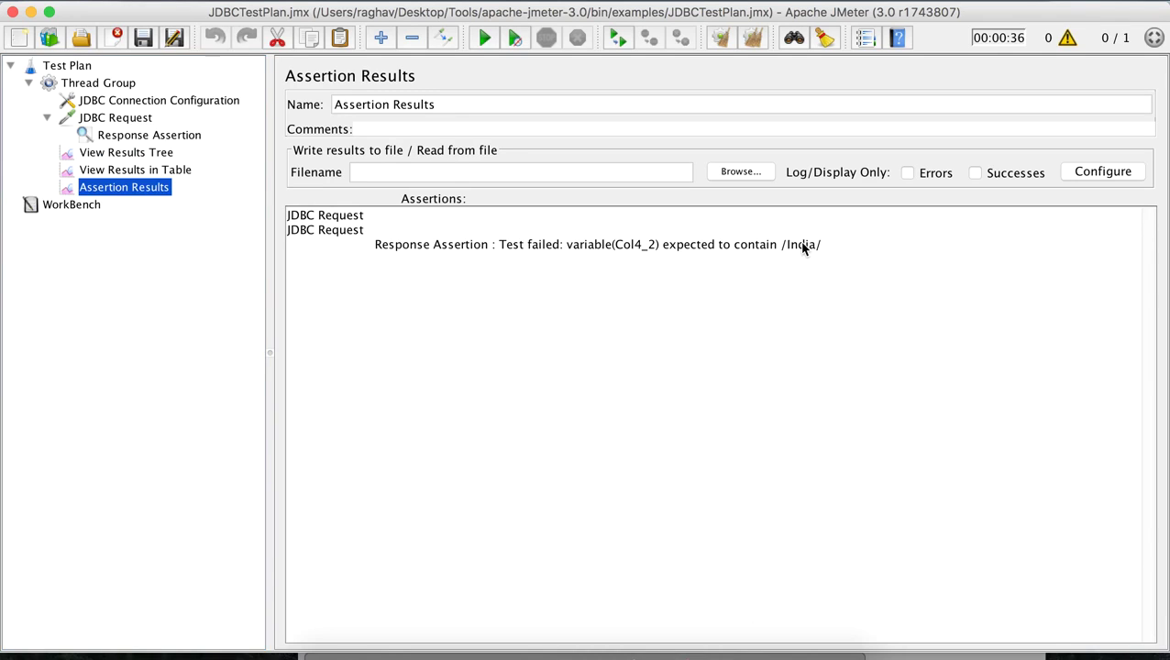
Check the second JDBC Request's New Zealand value in its response data against its Response Assertion result
left_click(144, 153)
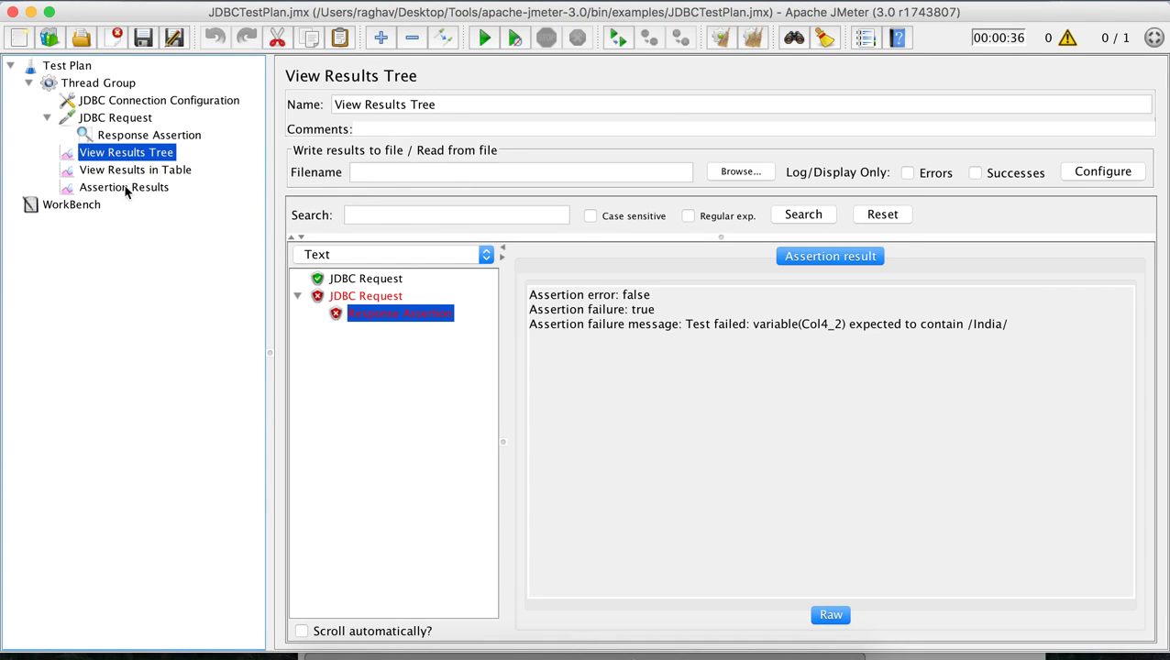
left_click(374, 296)
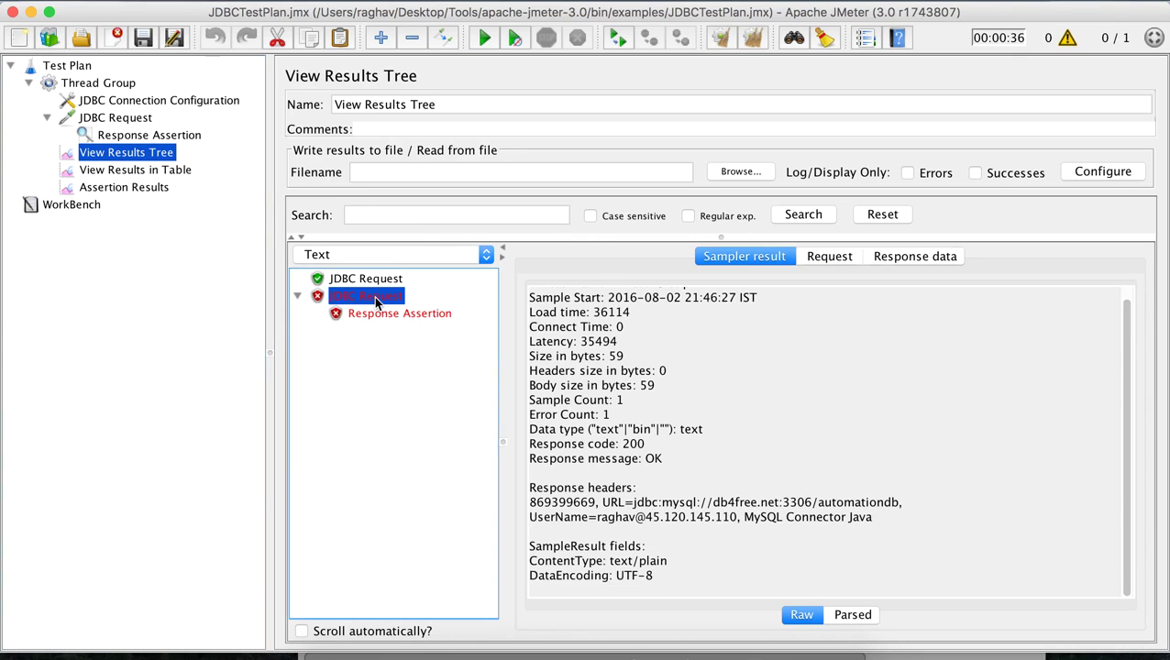
left_click(899, 257)
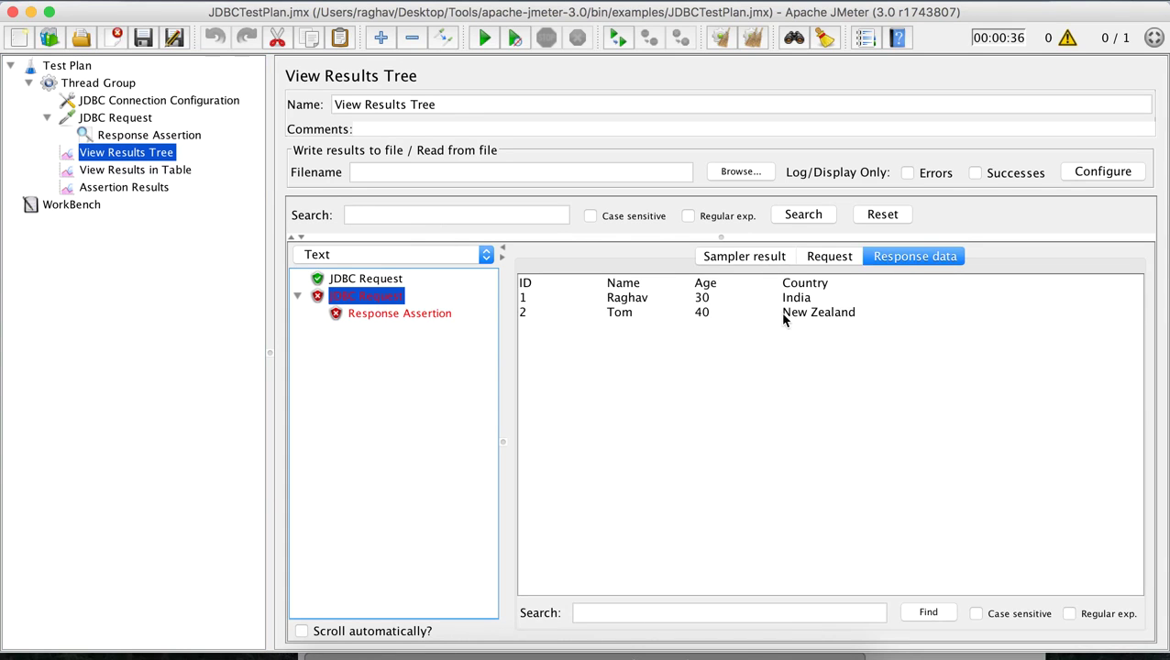
left_click_drag(783, 313, 836, 317)
left_click(397, 315)
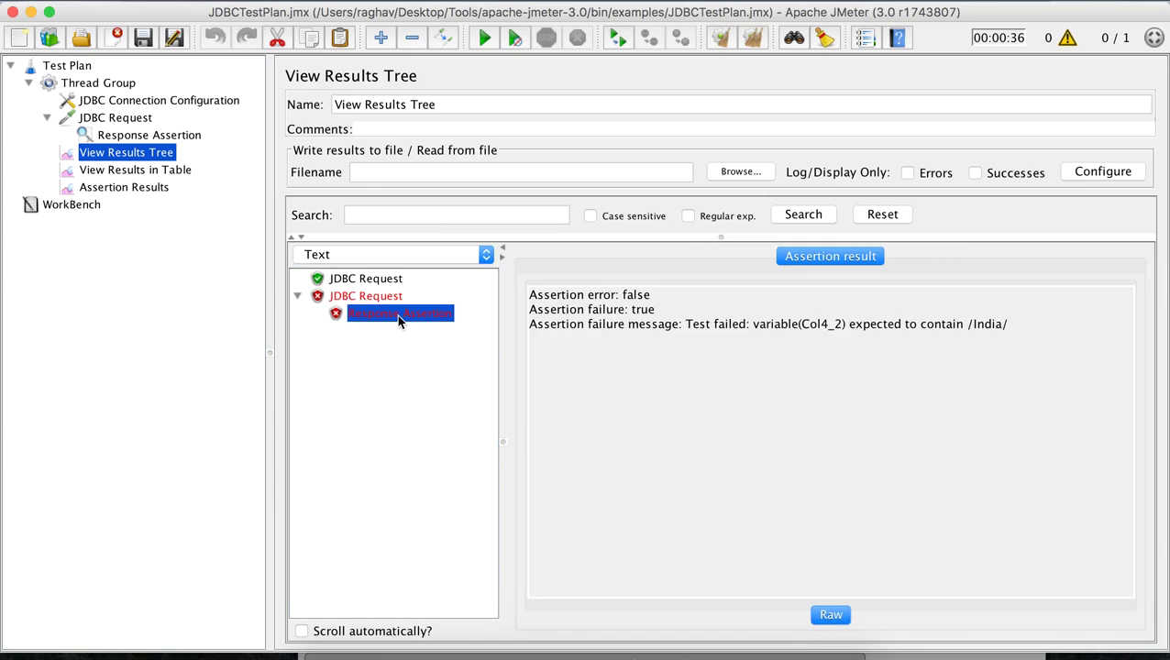
left_click(363, 295)
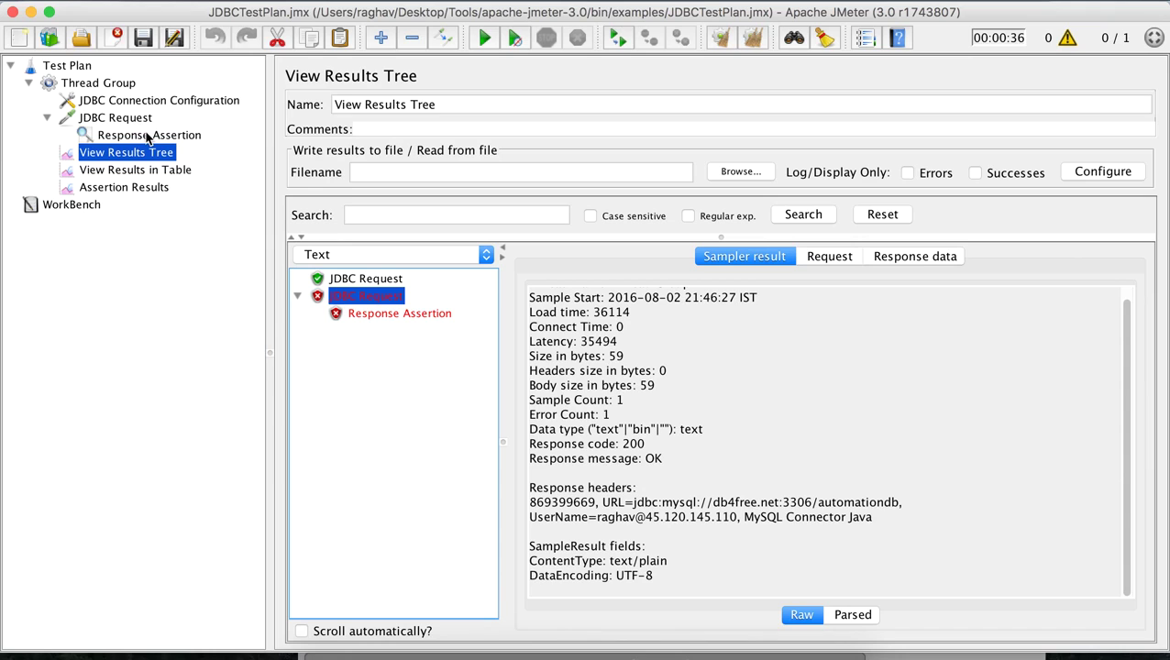
Switch to TextEdit and add the line "Step 5 : Run and validate" after a blank line in the note
left_click(622, 627)
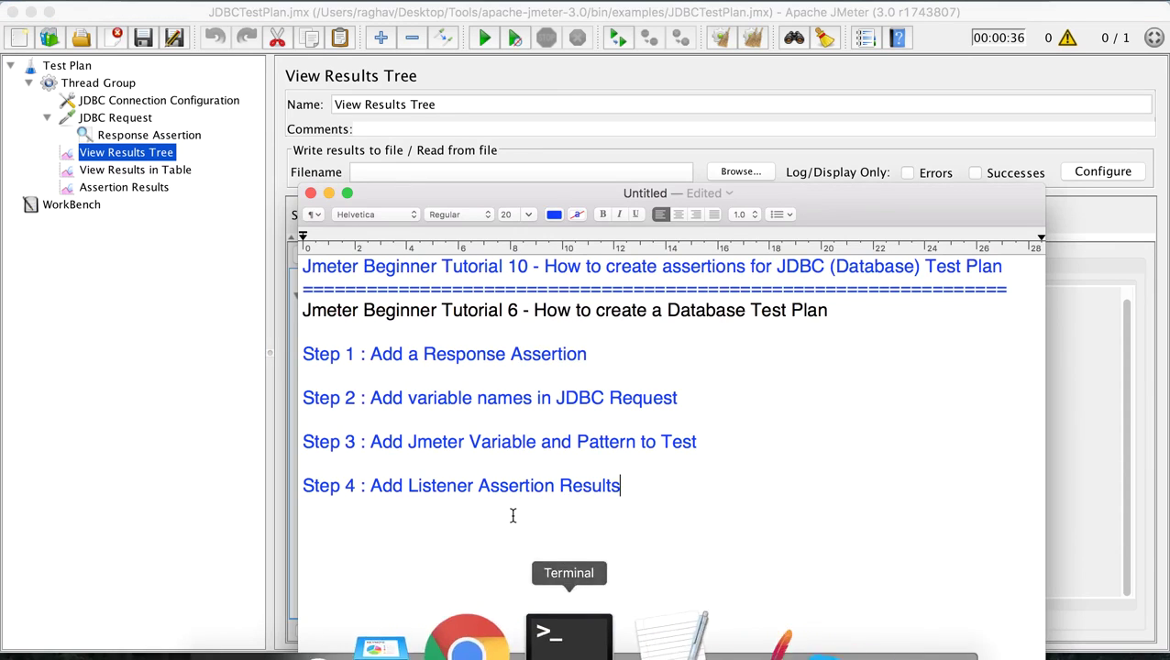
key("Return")
key("Return")
type("Step")
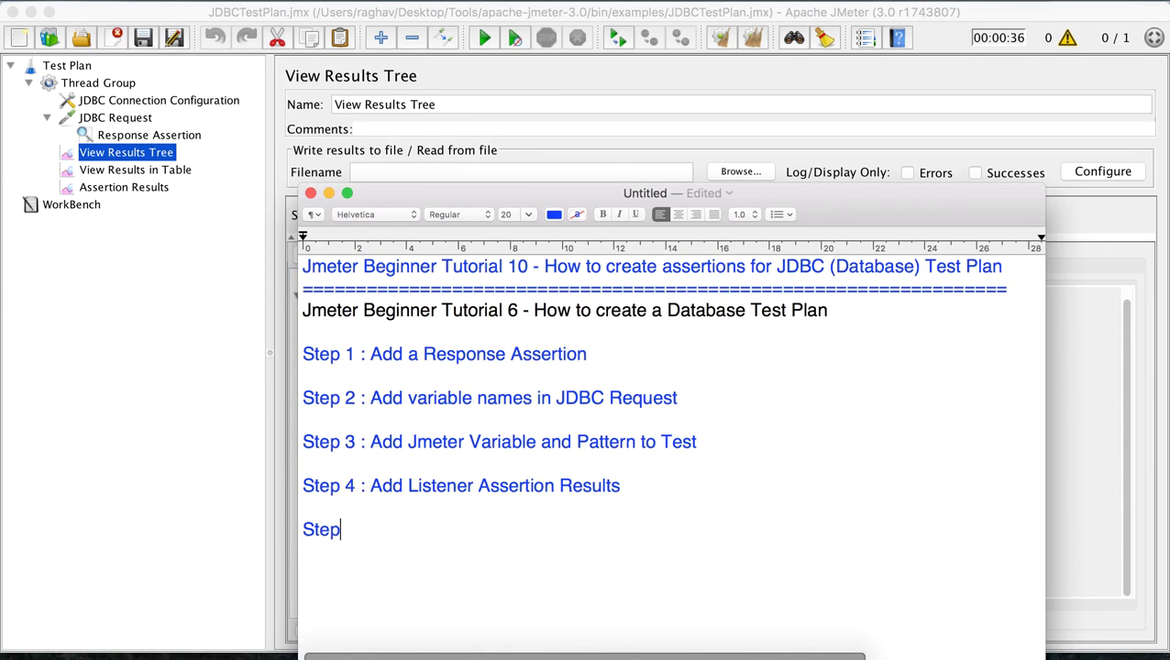
type(" 5 : Run a")
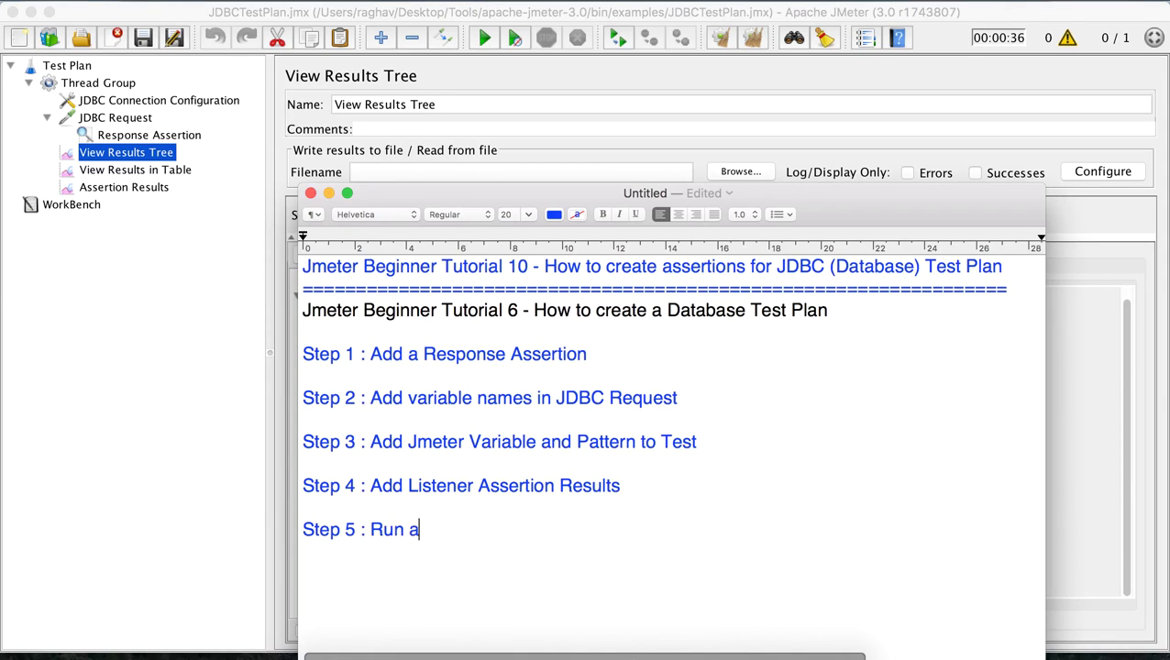
type("nd validate")
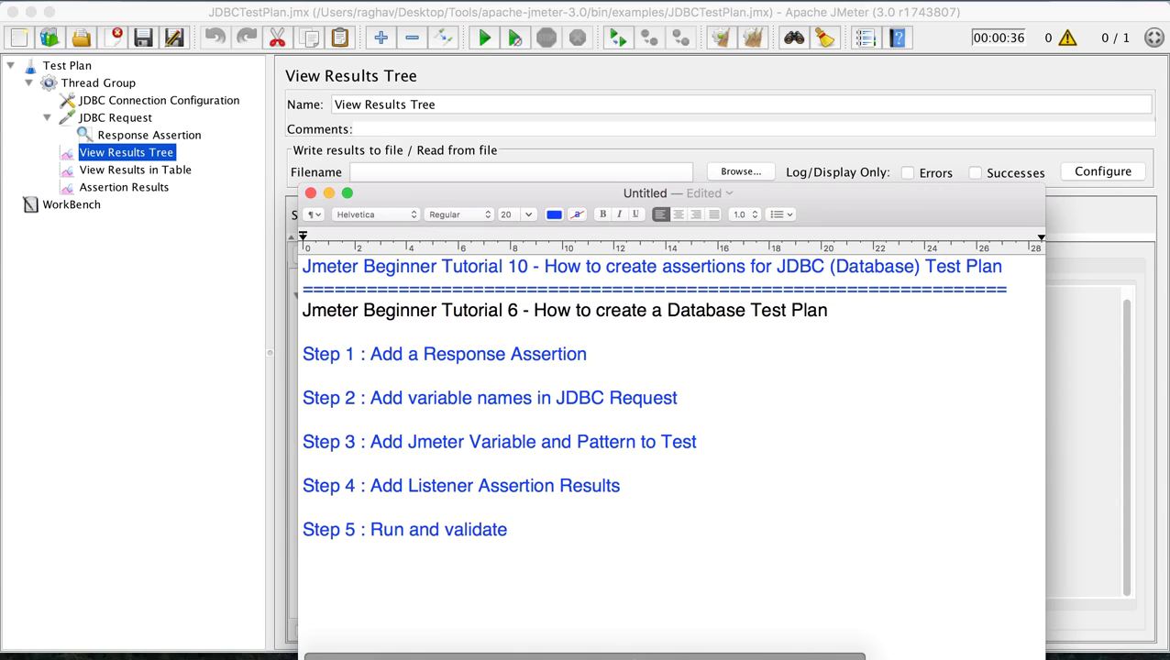